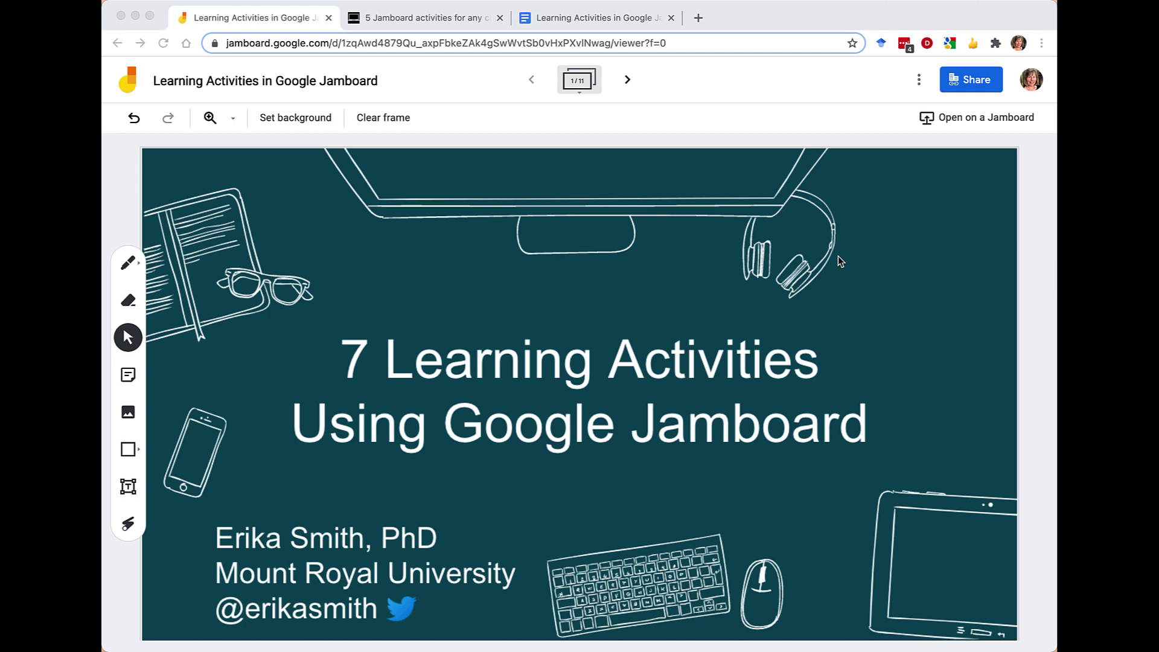
# - Advance from the title frame to frame 2, the list of seven learning activities
pyautogui.click(887, 305)
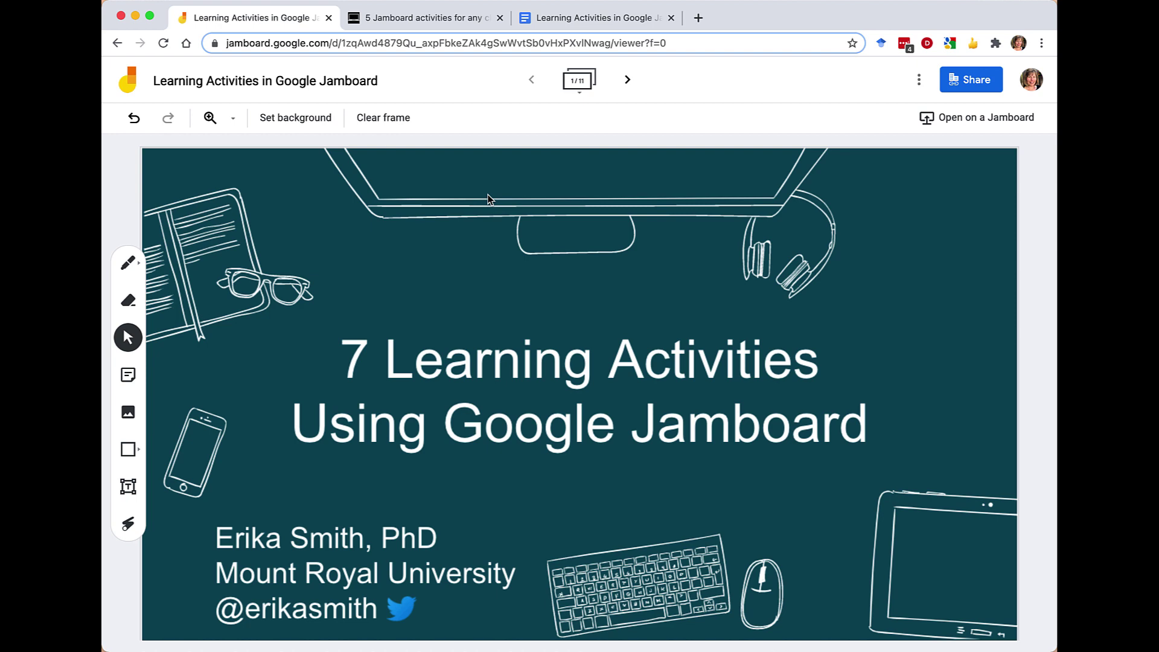
pyautogui.click(627, 81)
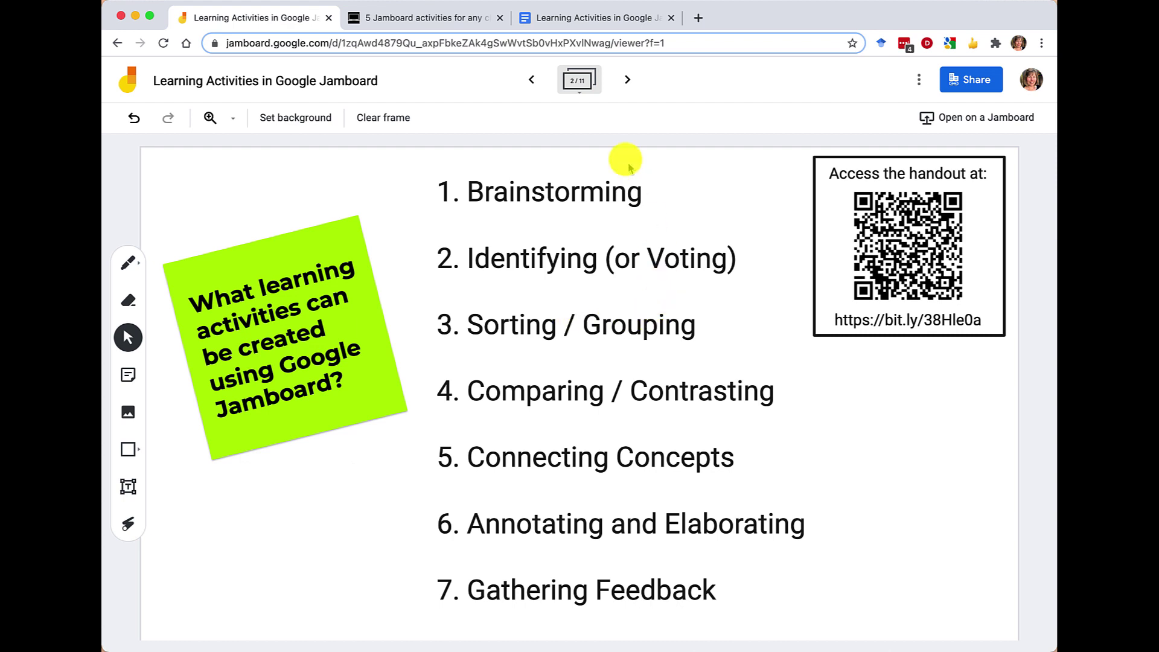
# - Preview the frame thumbnails, set the drawing tool to Pen, and open the jam's sharing settings
pyautogui.click(578, 81)
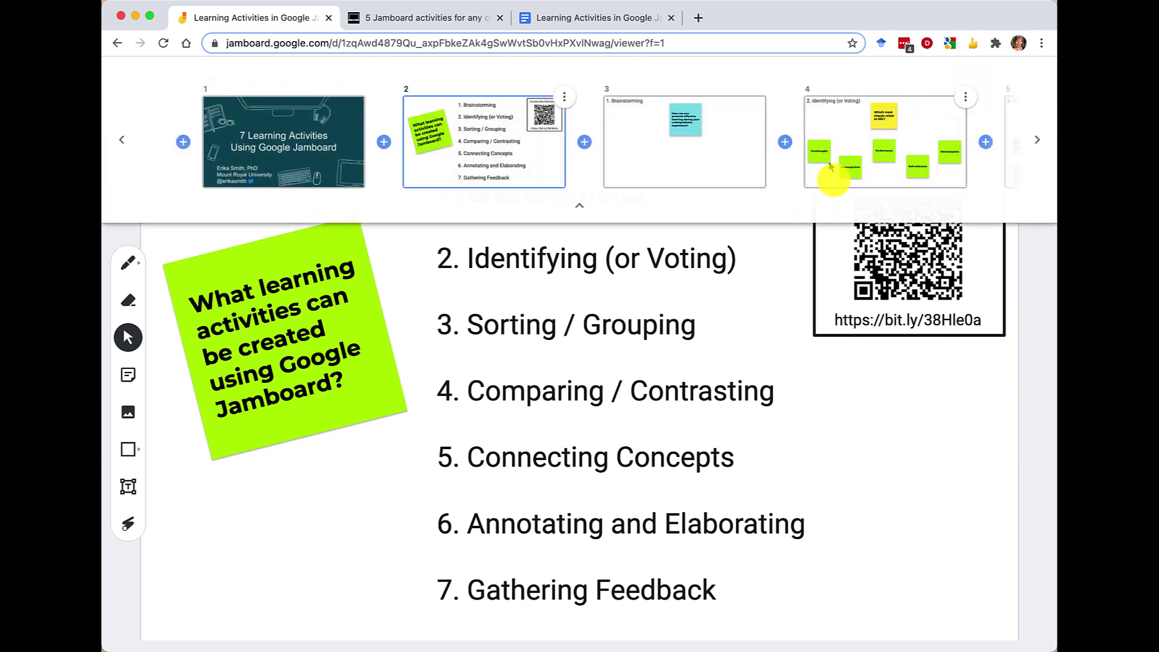
pyautogui.click(579, 213)
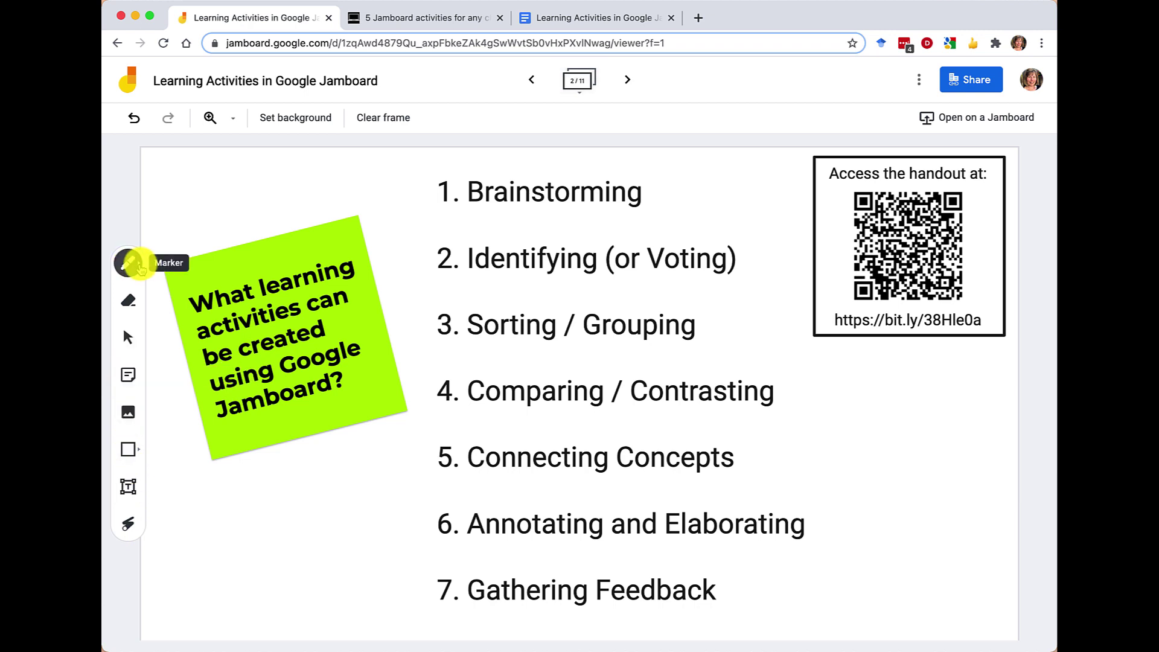
pyautogui.click(128, 265)
pyautogui.click(169, 262)
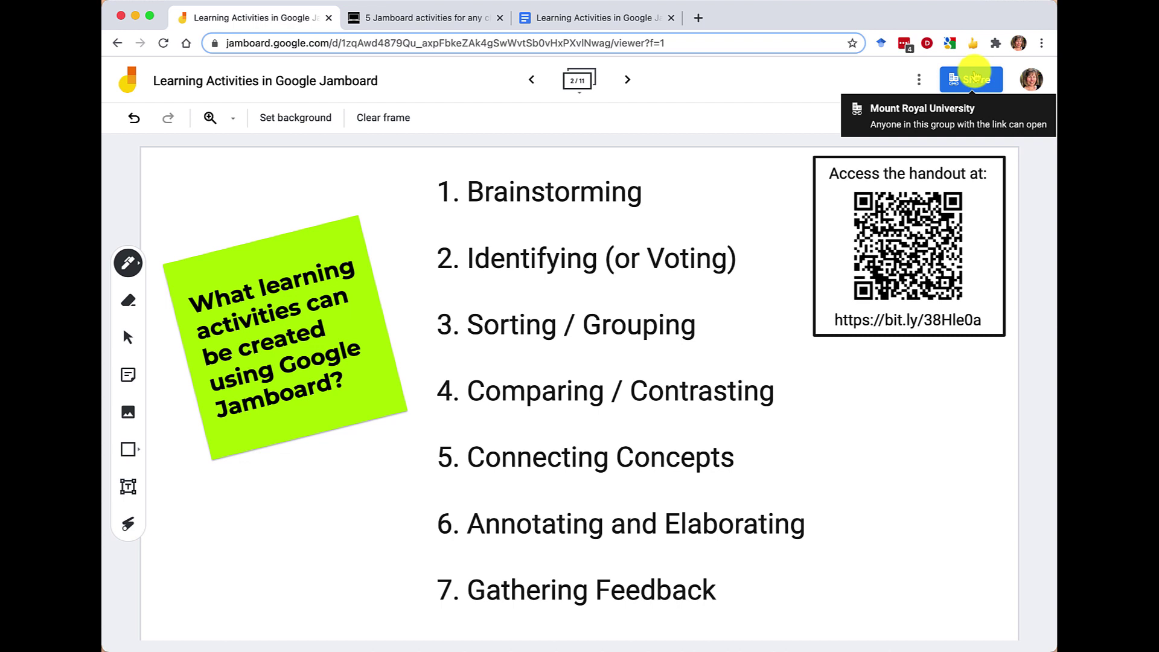
pyautogui.click(975, 77)
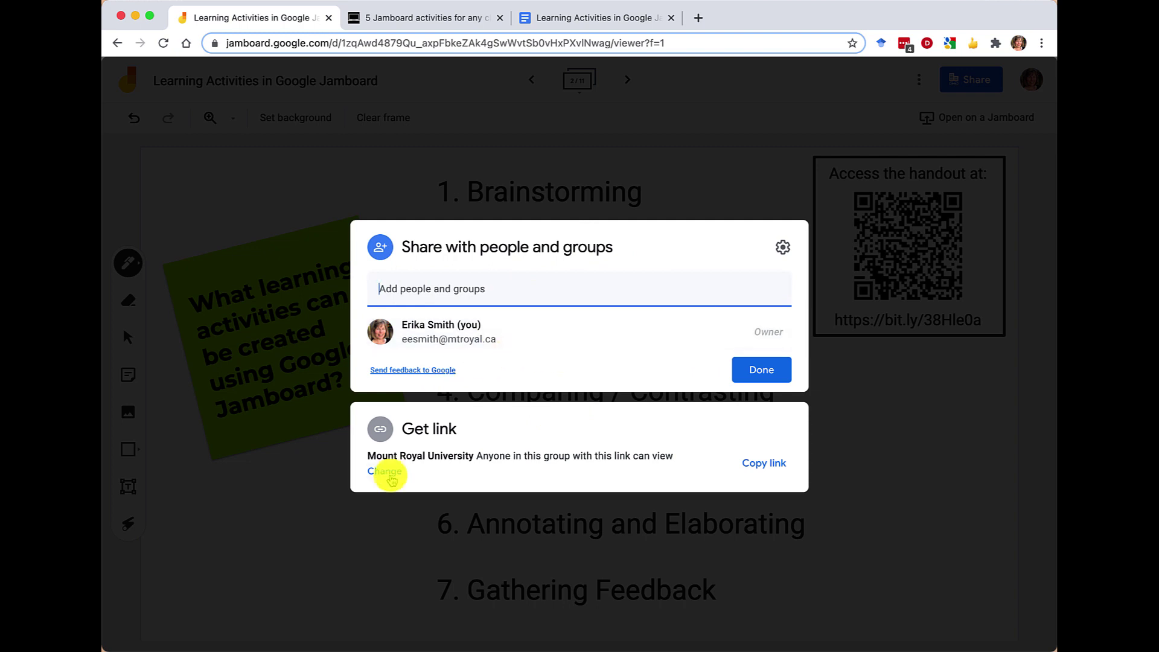
# - Set link access to Anyone with the link as Editor, copy the link, and close sharing
pyautogui.click(389, 474)
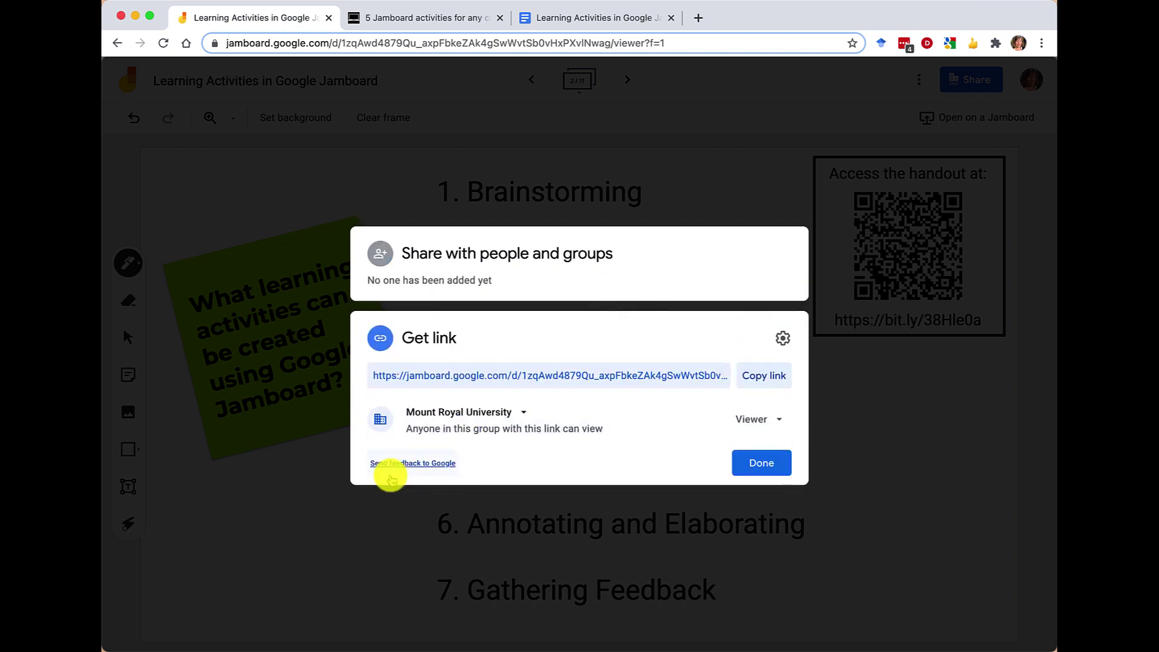
pyautogui.click(522, 413)
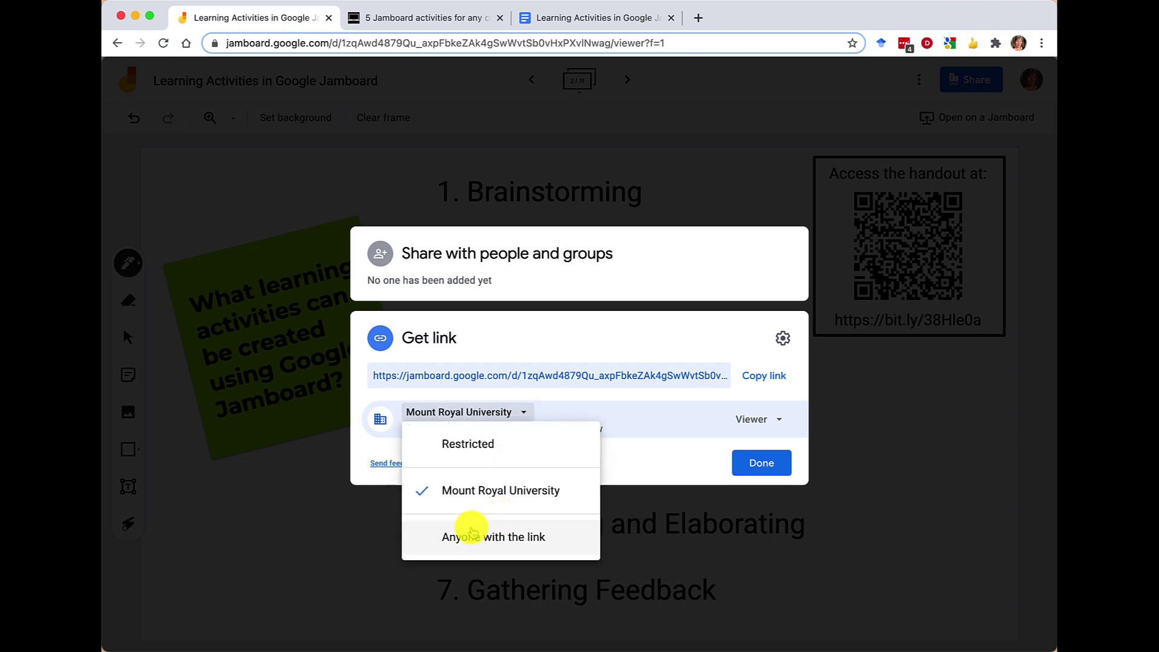
pyautogui.click(471, 534)
pyautogui.click(761, 418)
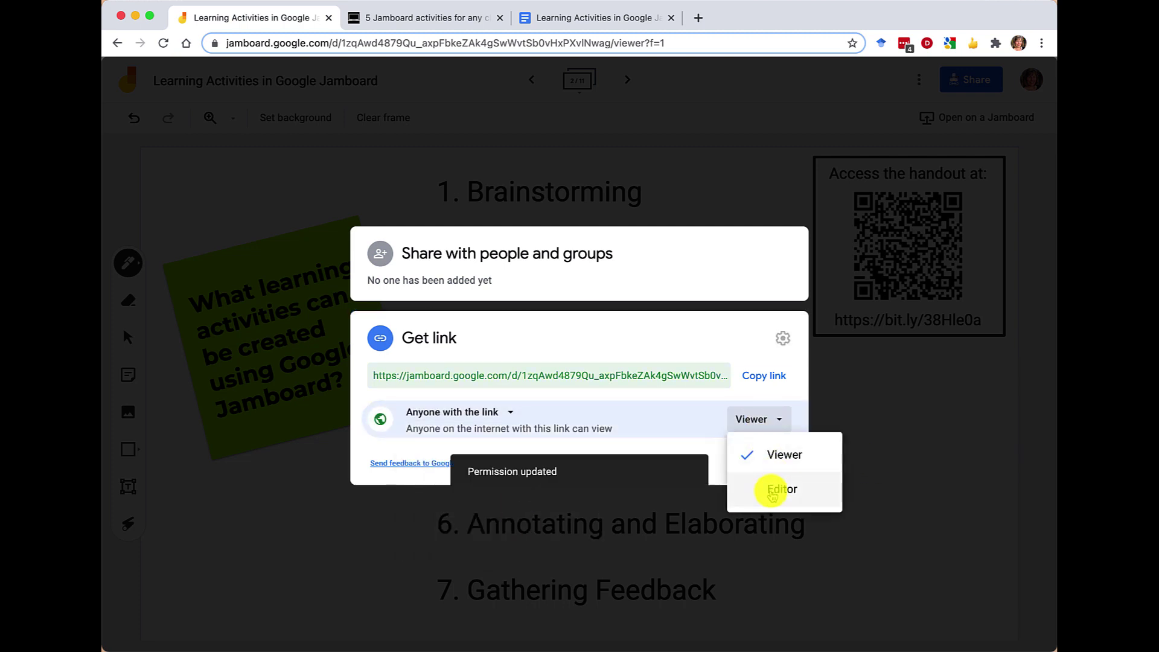
pyautogui.click(772, 492)
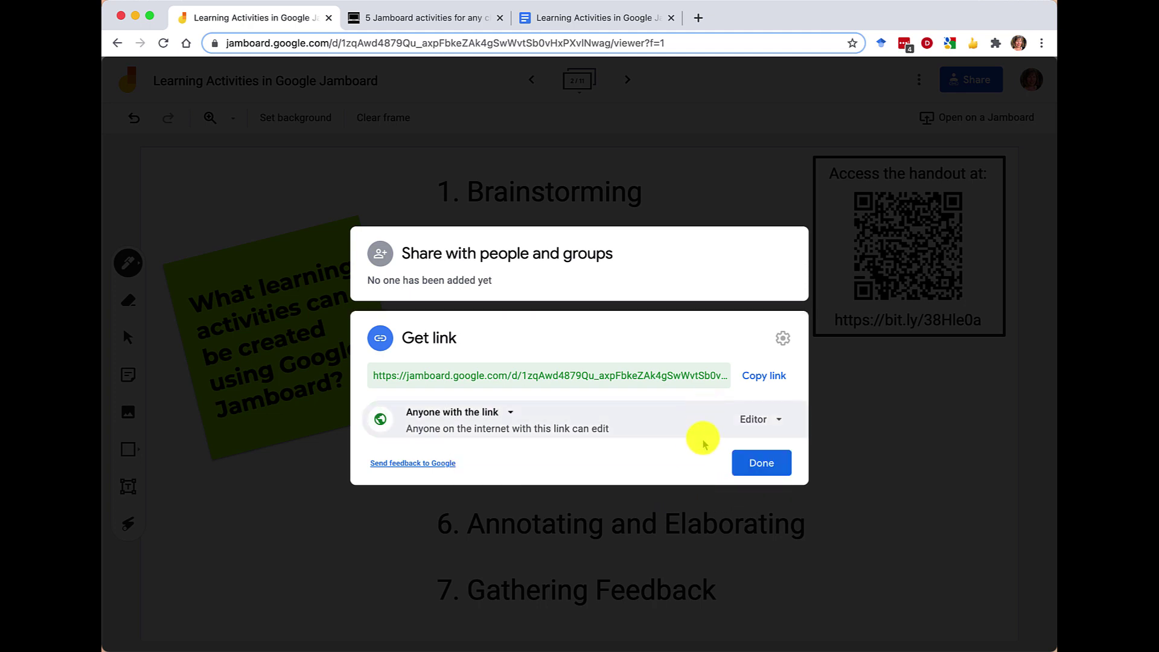
pyautogui.click(780, 373)
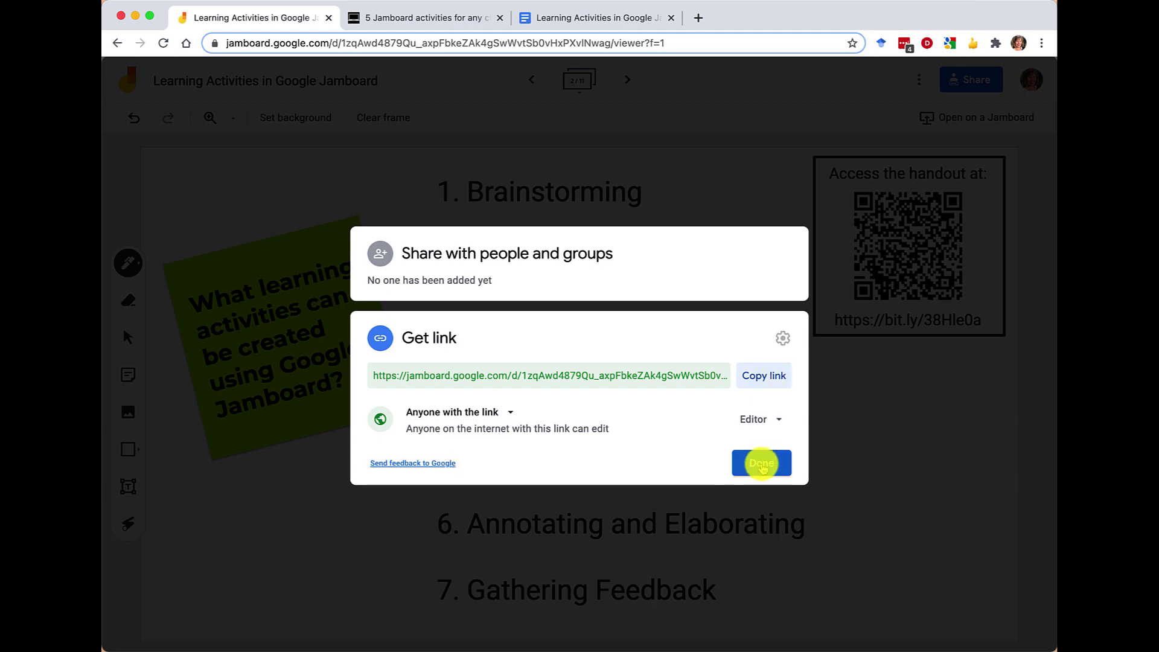
pyautogui.click(761, 463)
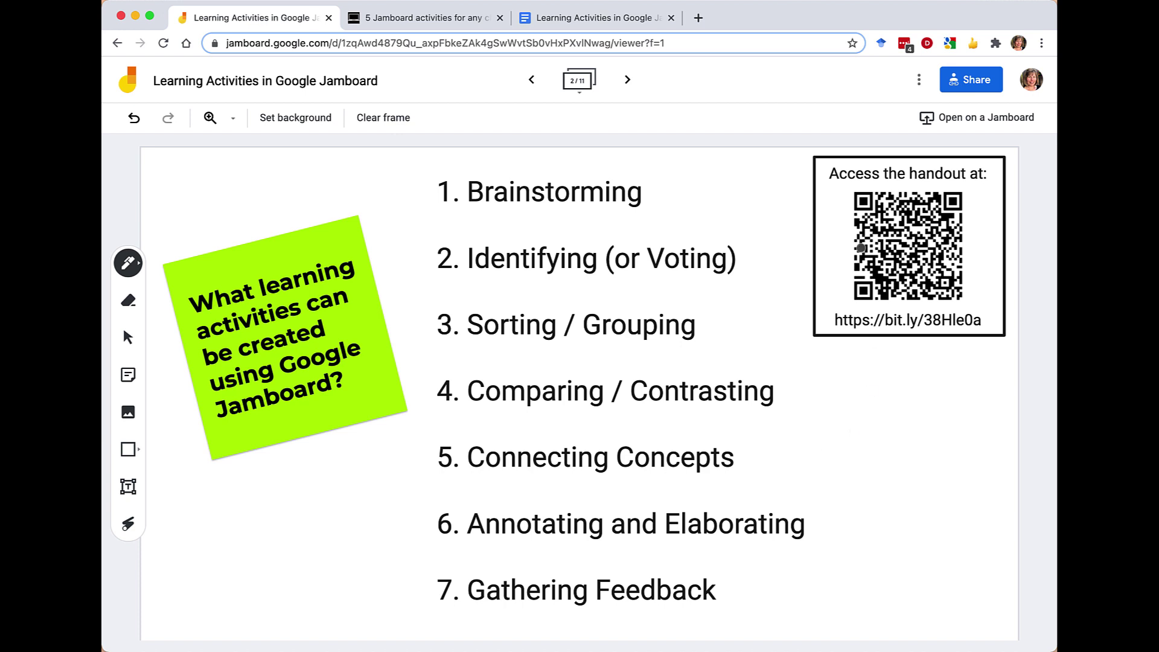
# - On frame 3, add a cyan 'Metacognition' sticky note below-left of the question note
pyautogui.click(628, 80)
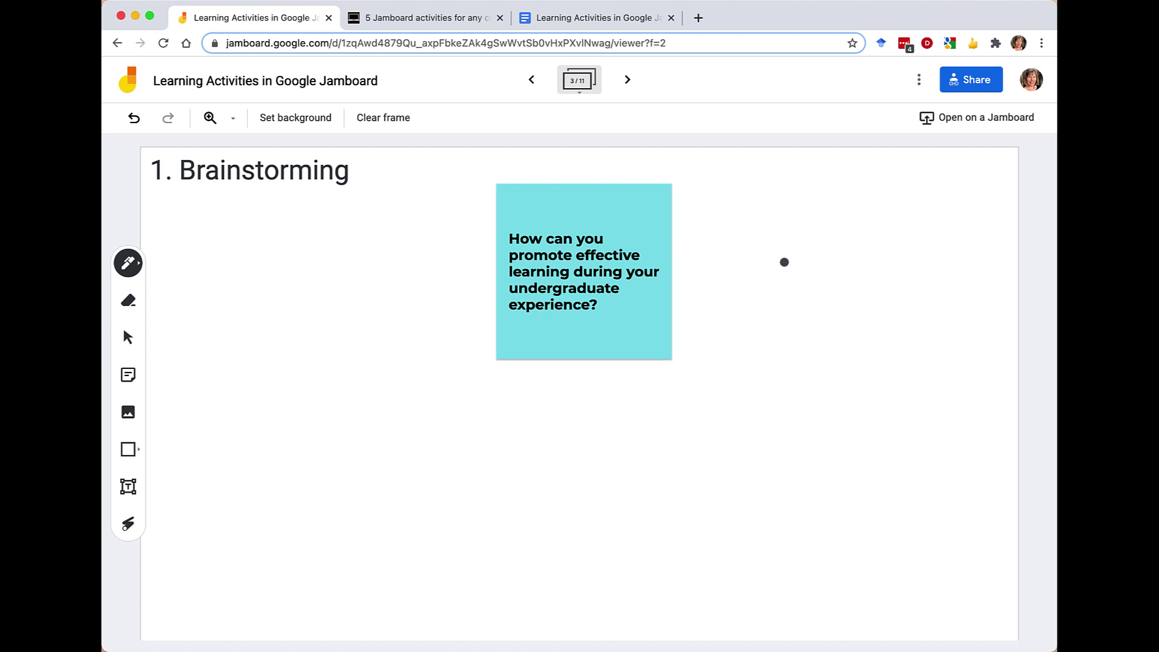
pyautogui.click(128, 336)
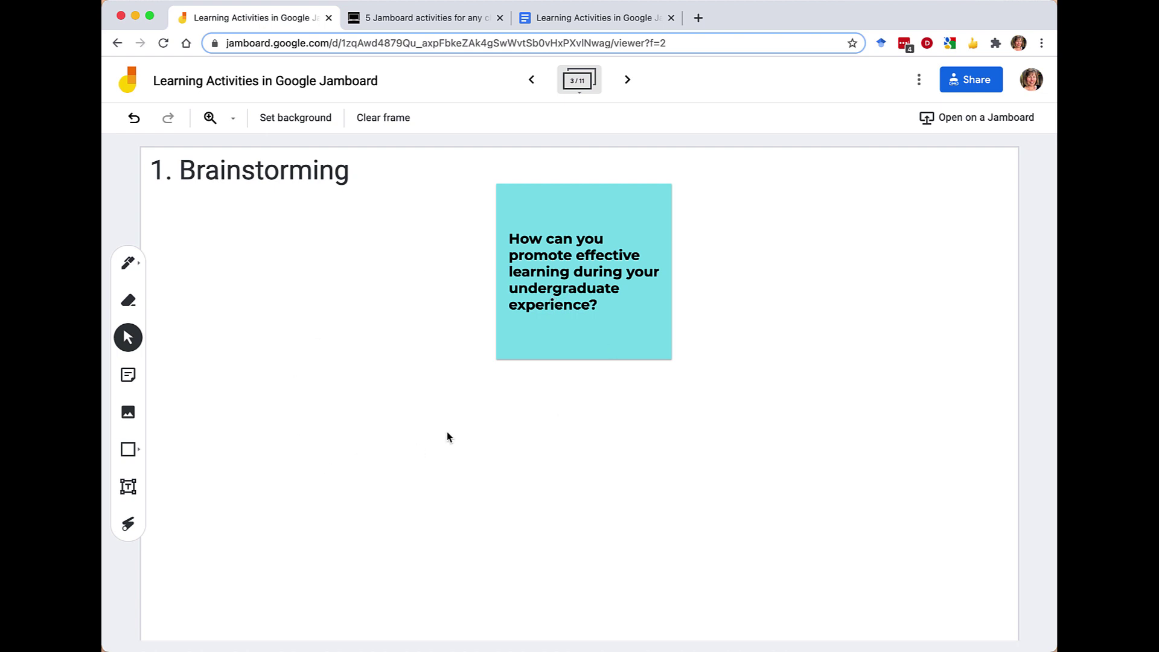
pyautogui.click(129, 376)
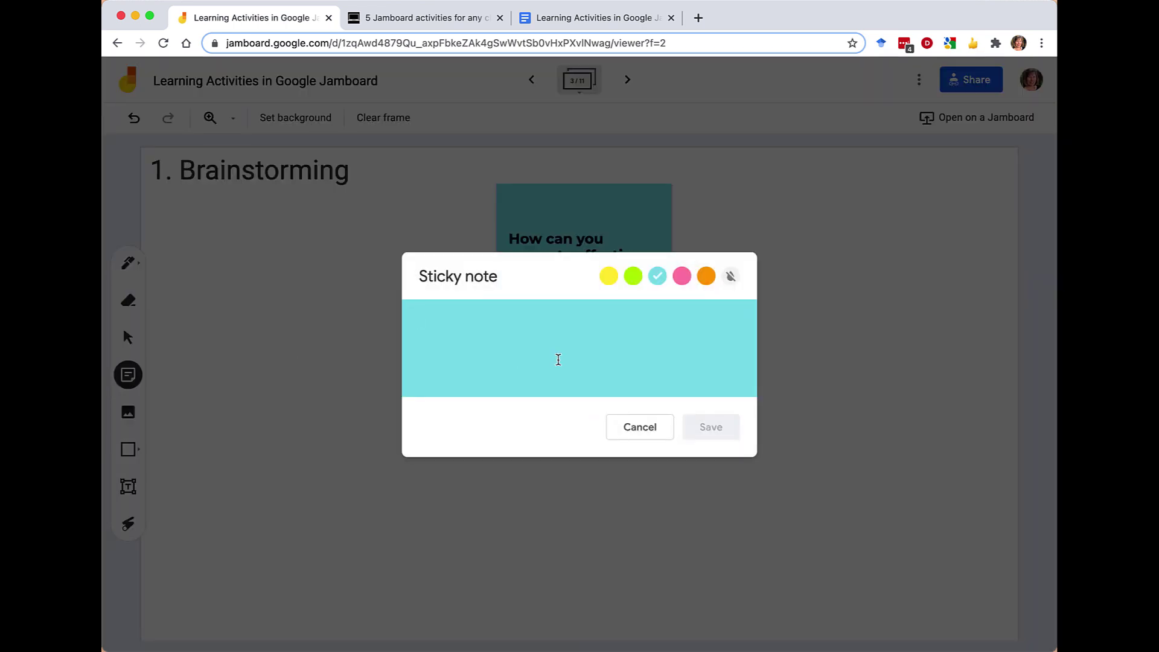
pyautogui.write('Metacogi')
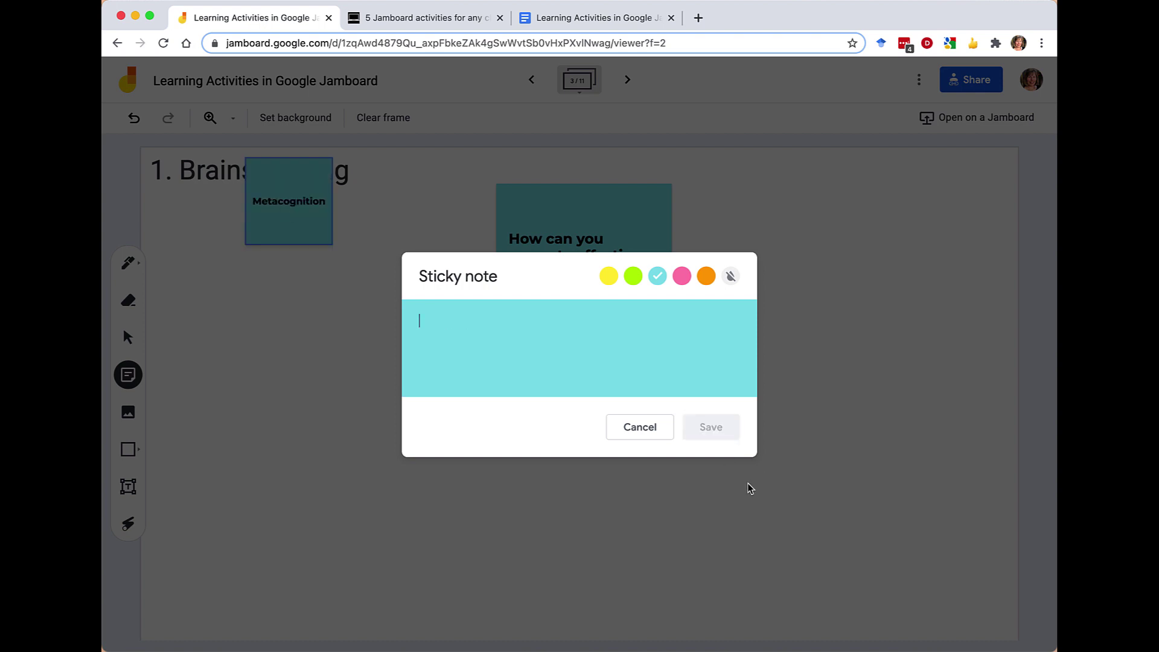
pyautogui.click(659, 432)
pyautogui.moveTo(306, 222); pyautogui.dragTo(400, 418)
pyautogui.click(624, 539)
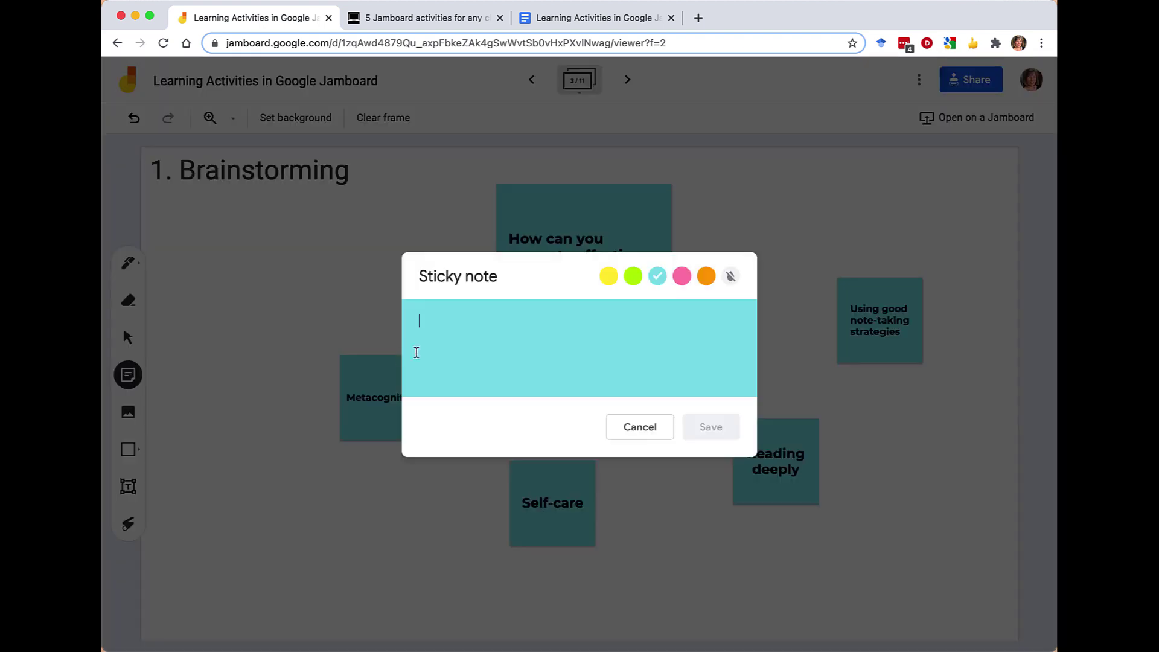
# - Add notes like 'Learning from my peers', 'Developing a growth mindset' and 'Developing critical thinking skills'
pyautogui.write('Using practice and retrieval to build my memory')
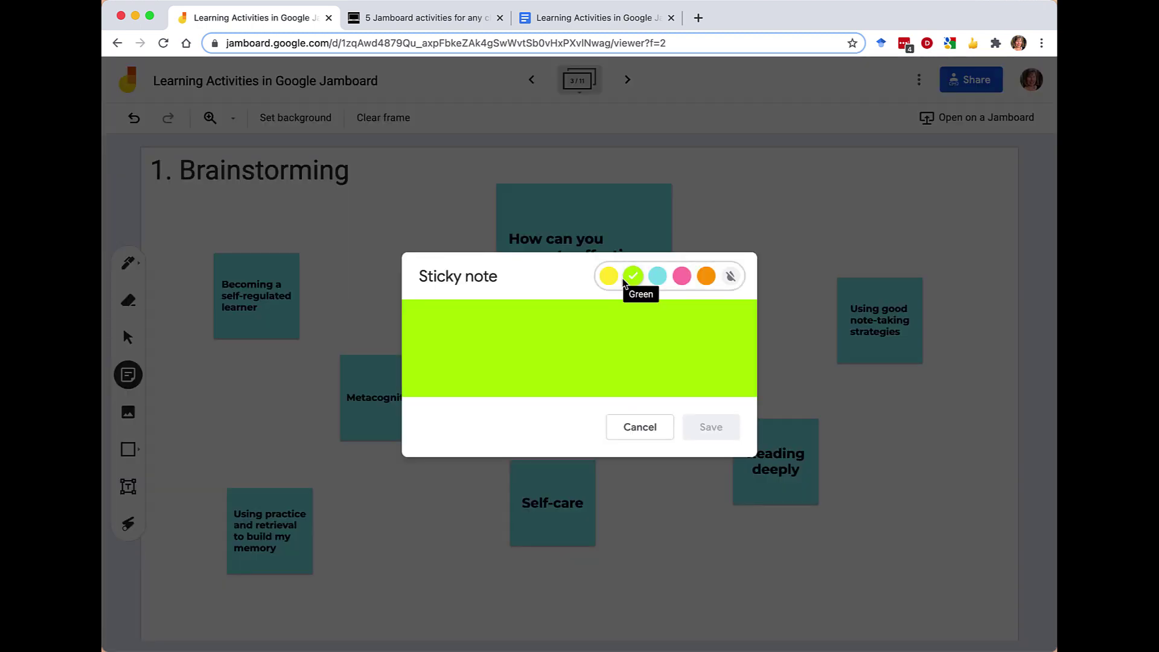
pyautogui.write('Keep')
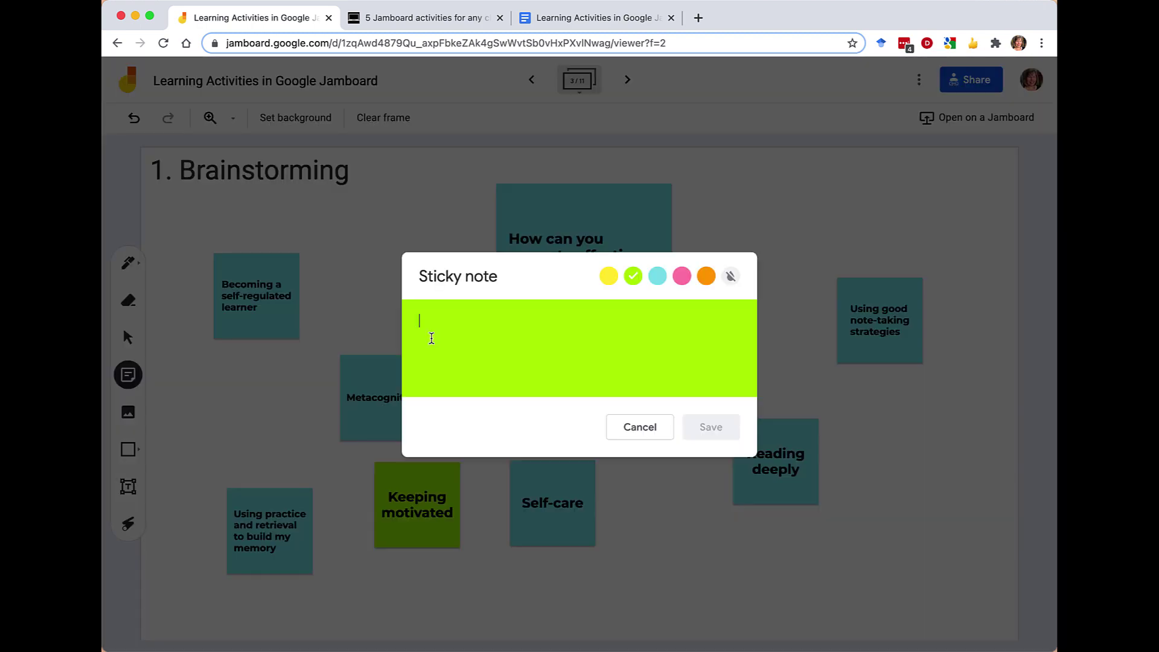
pyautogui.write('Learning from my peers')
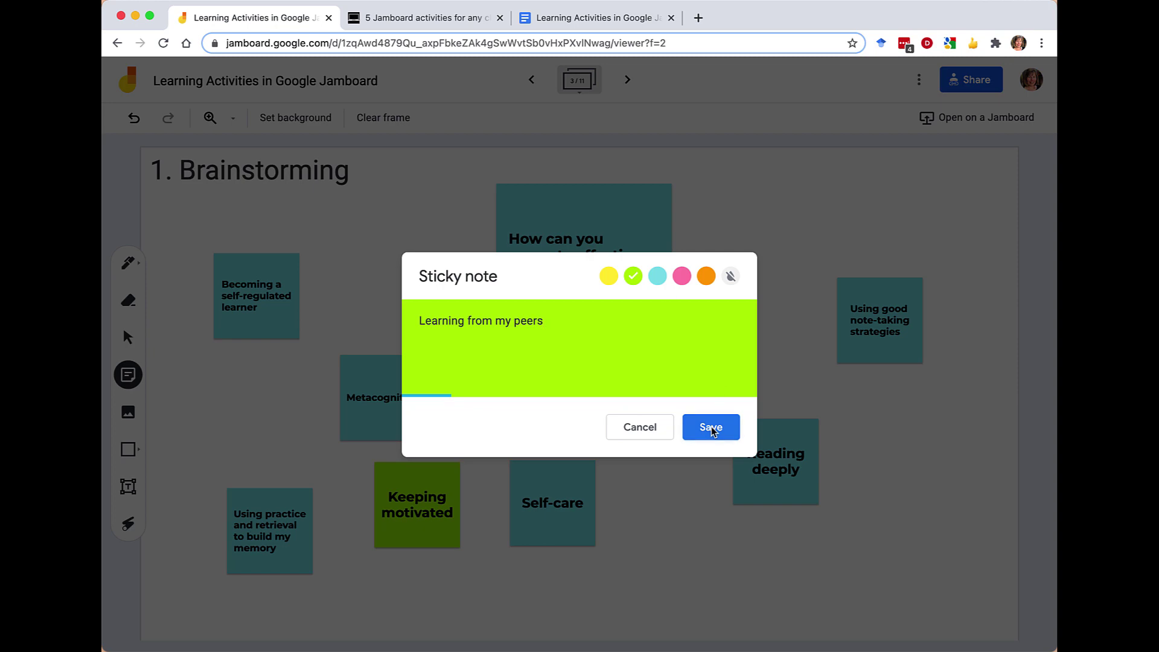
pyautogui.write('Having a clear schedule')
pyautogui.write('Working on tim')
pyautogui.write('Developing a growth mindset')
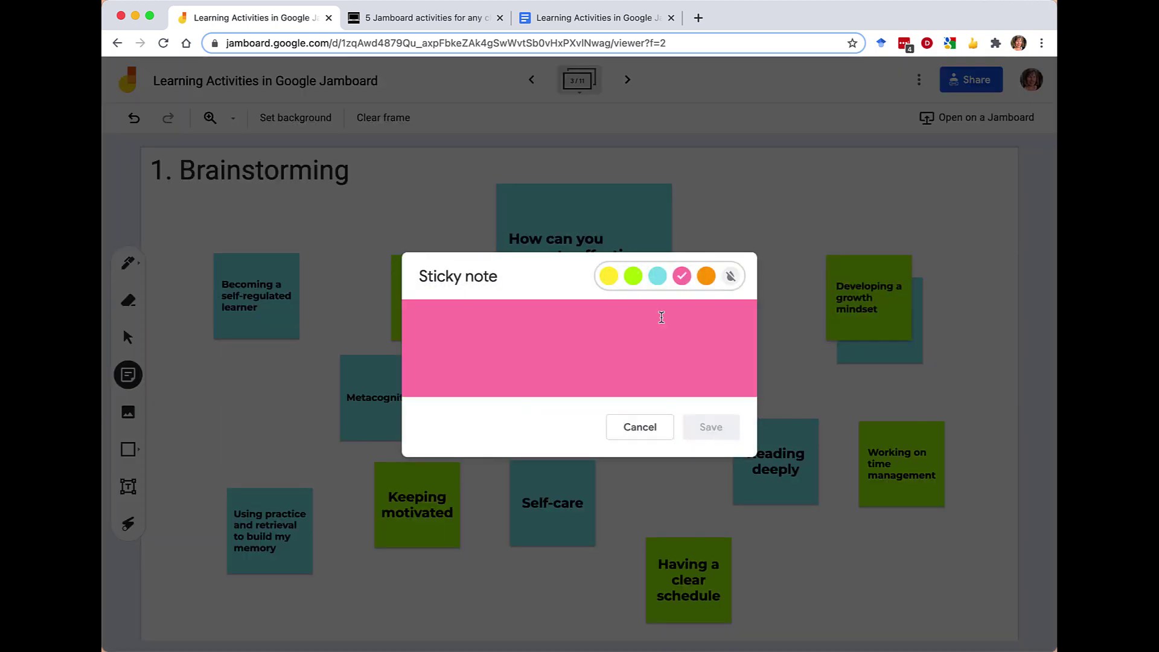
pyautogui.write('Challenging myself to learn new things')
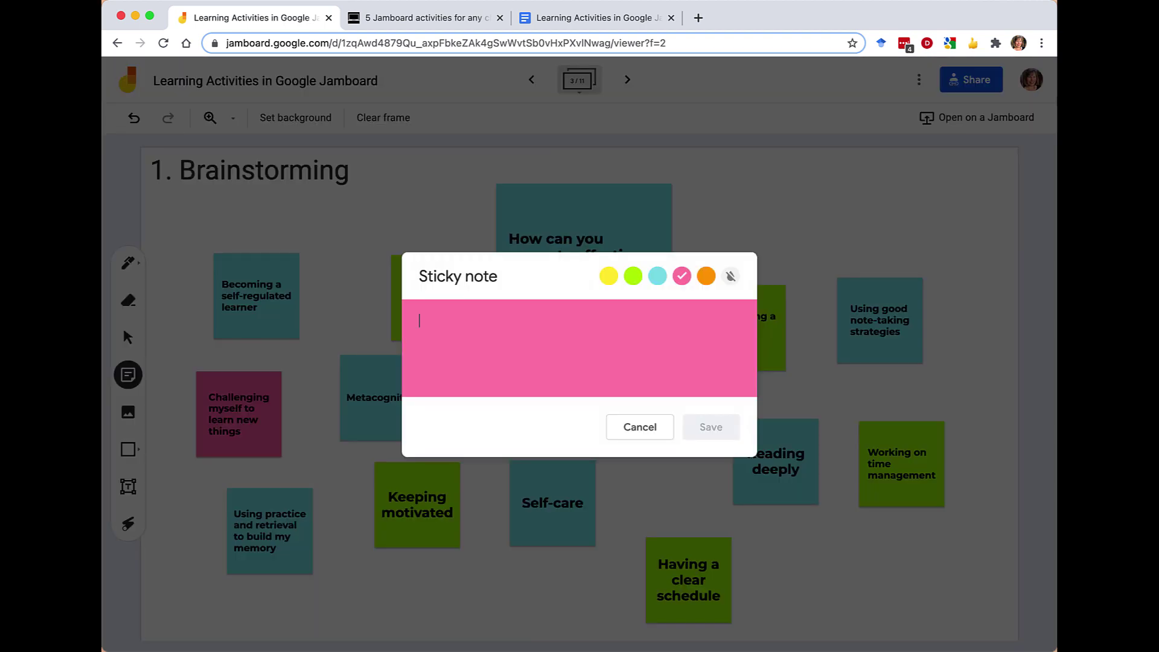
pyautogui.write('Asking for help when I need it')
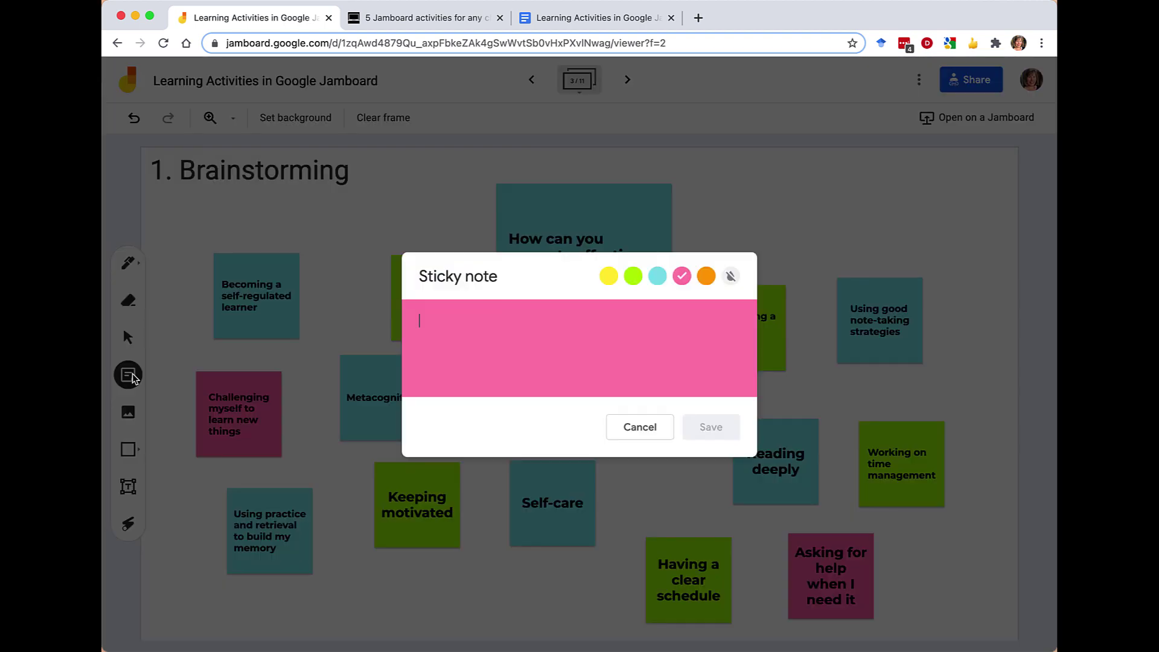
pyautogui.write('Using a well-rounded approach')
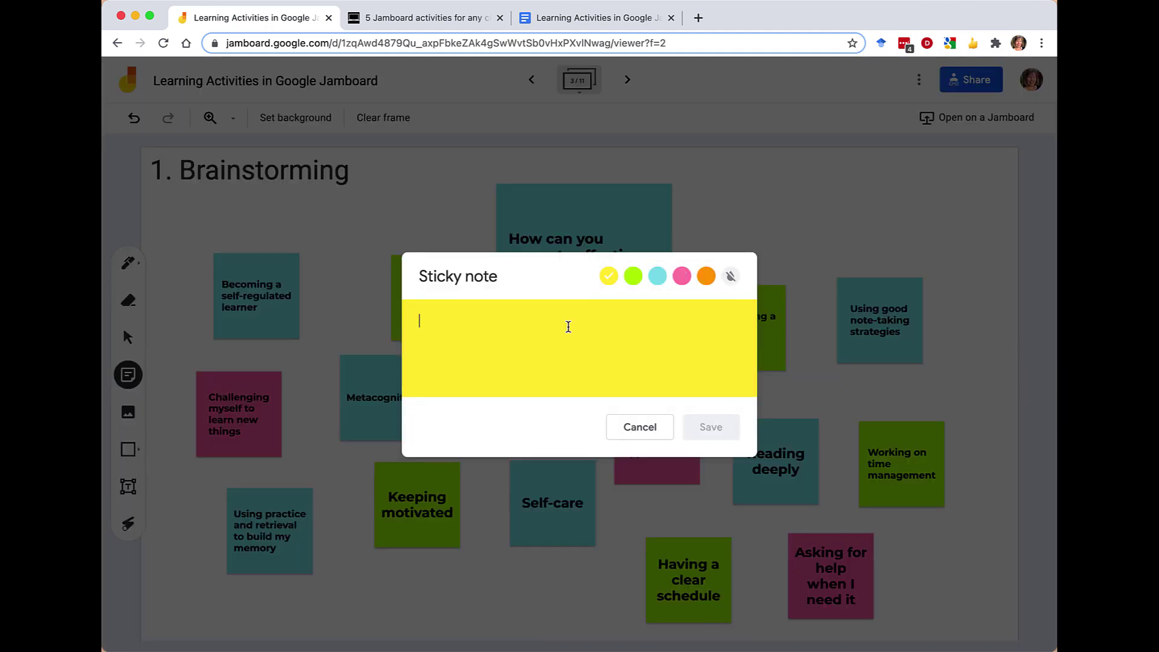
pyautogui.write('Developing critical thinking skills')
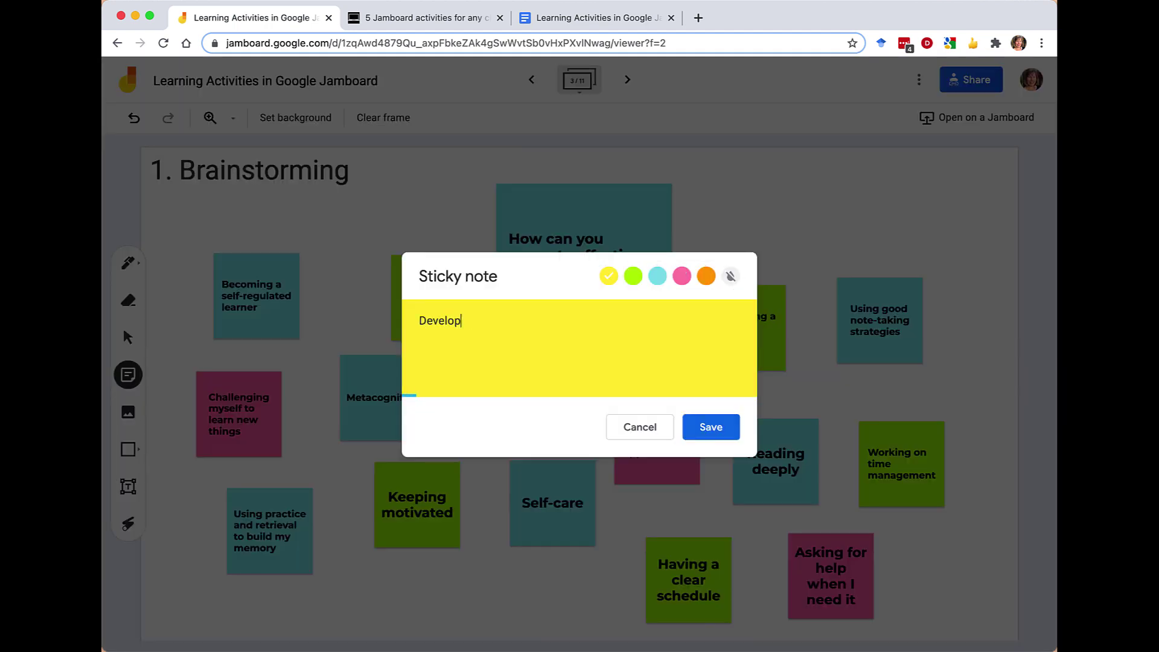
pyautogui.click(732, 426)
# - Add a yellow 'Applying different literacies to learning' note and move Self-care and Keeping motivated lower
pyautogui.click(129, 378)
pyautogui.write('Applying differen')
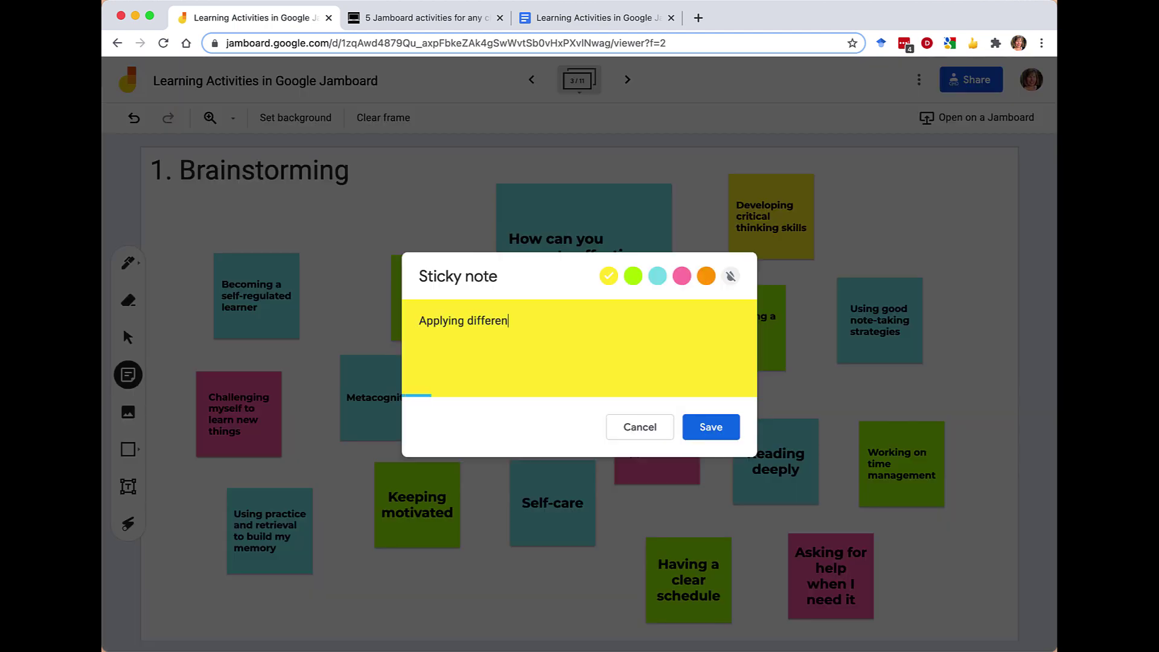
pyautogui.write('t literacies to learning')
pyautogui.click(711, 426)
pyautogui.moveTo(550, 495); pyautogui.dragTo(552, 556)
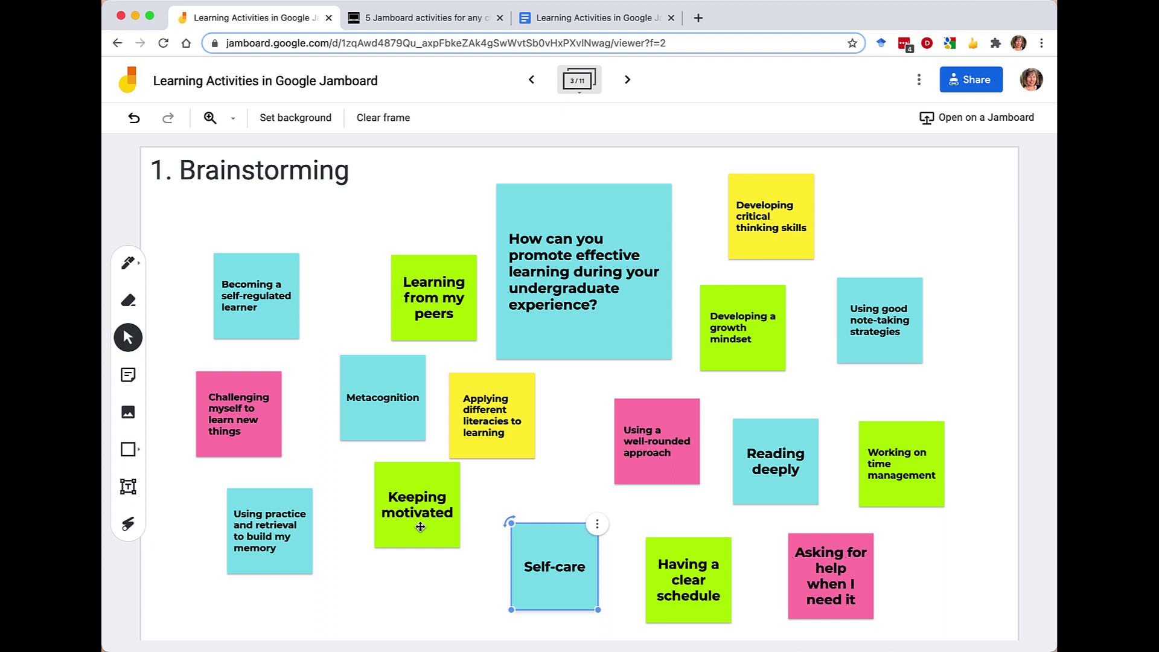
pyautogui.moveTo(425, 514); pyautogui.dragTo(414, 521)
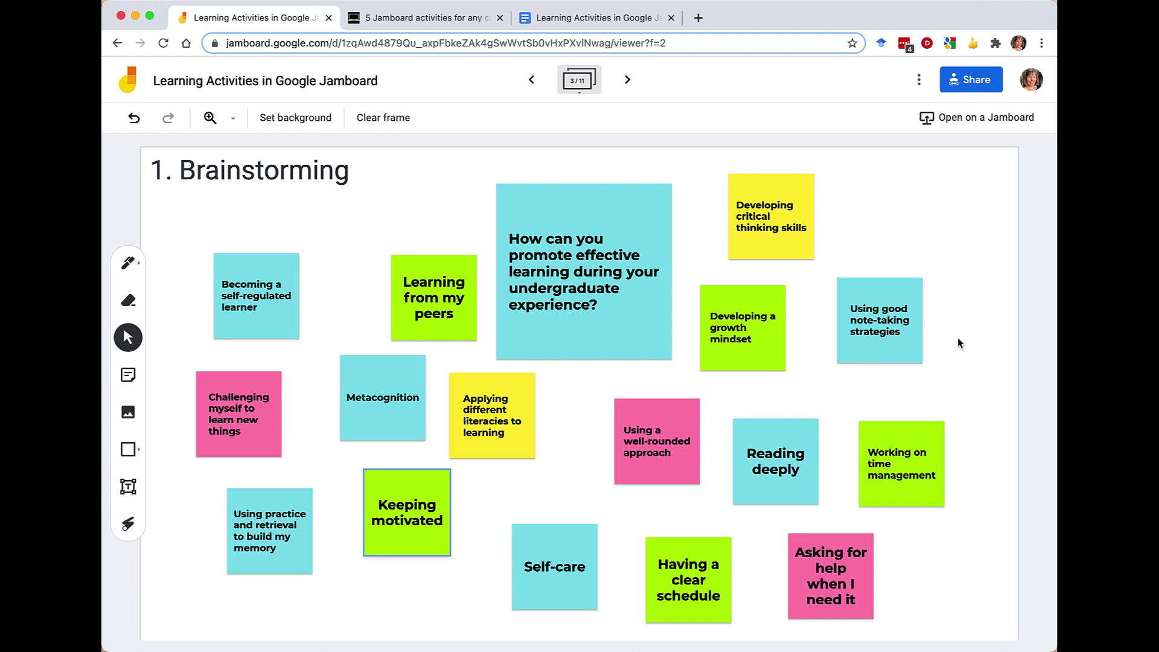
# - Raise the question note and reposition Challenging myself, Metacognition, self-regulated learner and literacies notes
pyautogui.moveTo(652, 317); pyautogui.dragTo(641, 301)
pyautogui.click(672, 238)
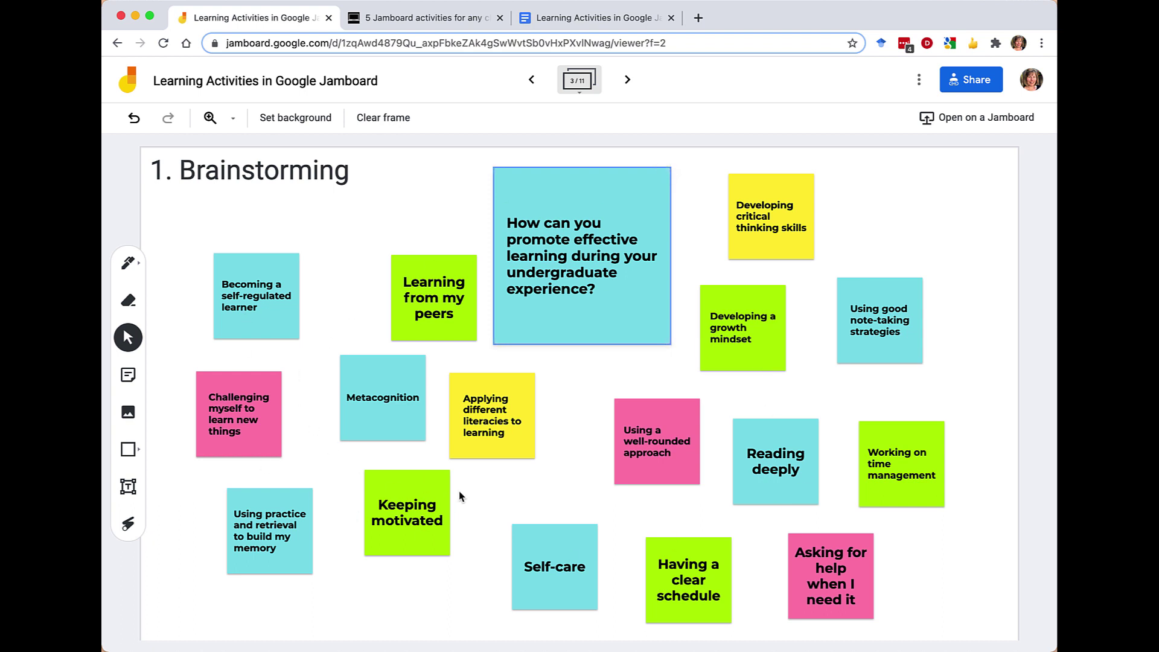
pyautogui.moveTo(252, 415); pyautogui.dragTo(650, 465)
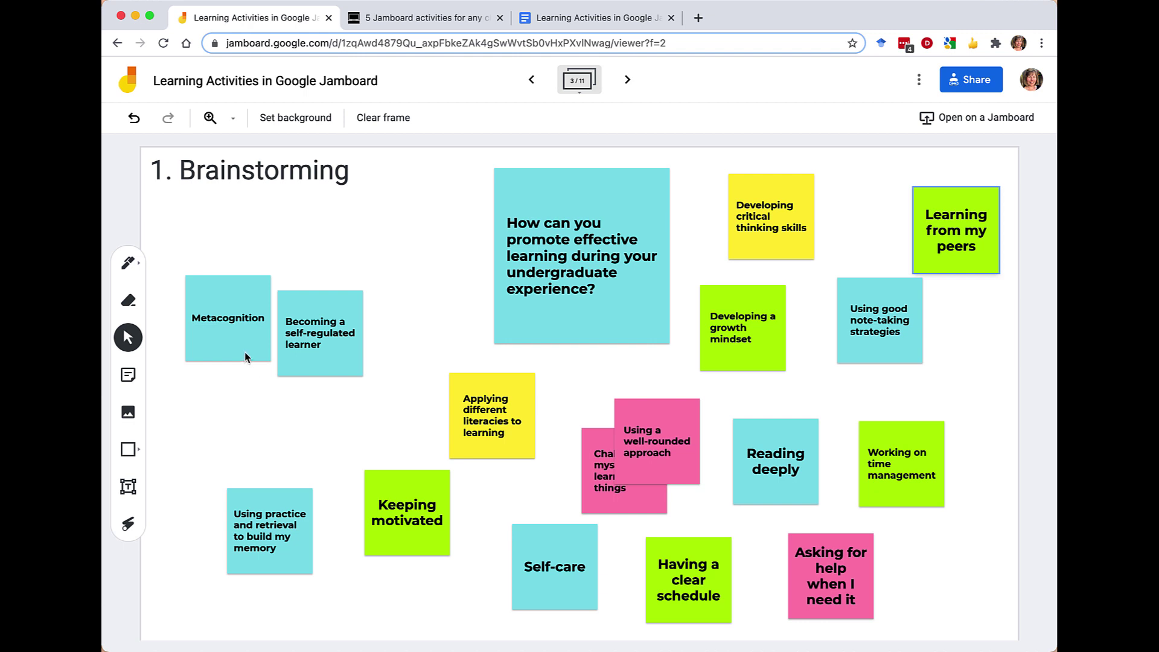
pyautogui.moveTo(254, 356); pyautogui.dragTo(242, 321)
pyautogui.moveTo(317, 348); pyautogui.dragTo(310, 382)
pyautogui.click(492, 404)
pyautogui.moveTo(492, 404); pyautogui.dragTo(449, 382)
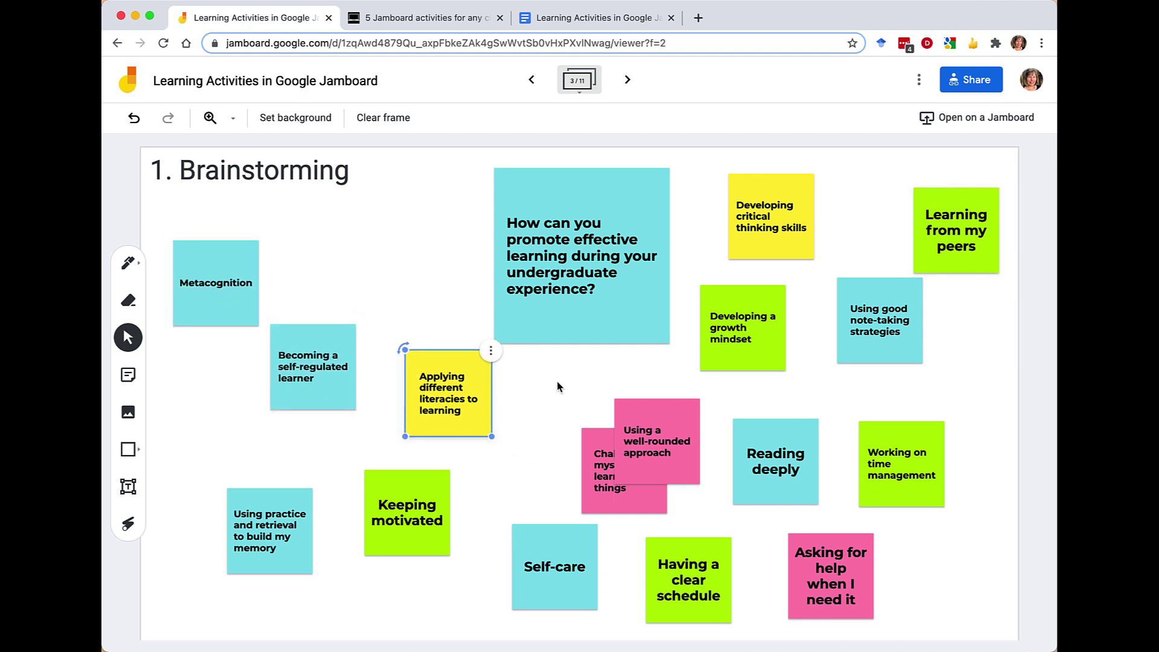
# - Regroup well-rounded approach, Self-care, Keeping motivated, practice and retrieval, and literacies notes, then go to frame 4
pyautogui.moveTo(694, 403); pyautogui.dragTo(552, 438)
pyautogui.moveTo(543, 561); pyautogui.dragTo(545, 583)
pyautogui.moveTo(411, 542); pyautogui.dragTo(394, 549)
pyautogui.moveTo(265, 531); pyautogui.dragTo(198, 388)
pyautogui.moveTo(430, 403); pyautogui.dragTo(273, 549)
pyautogui.click(473, 581)
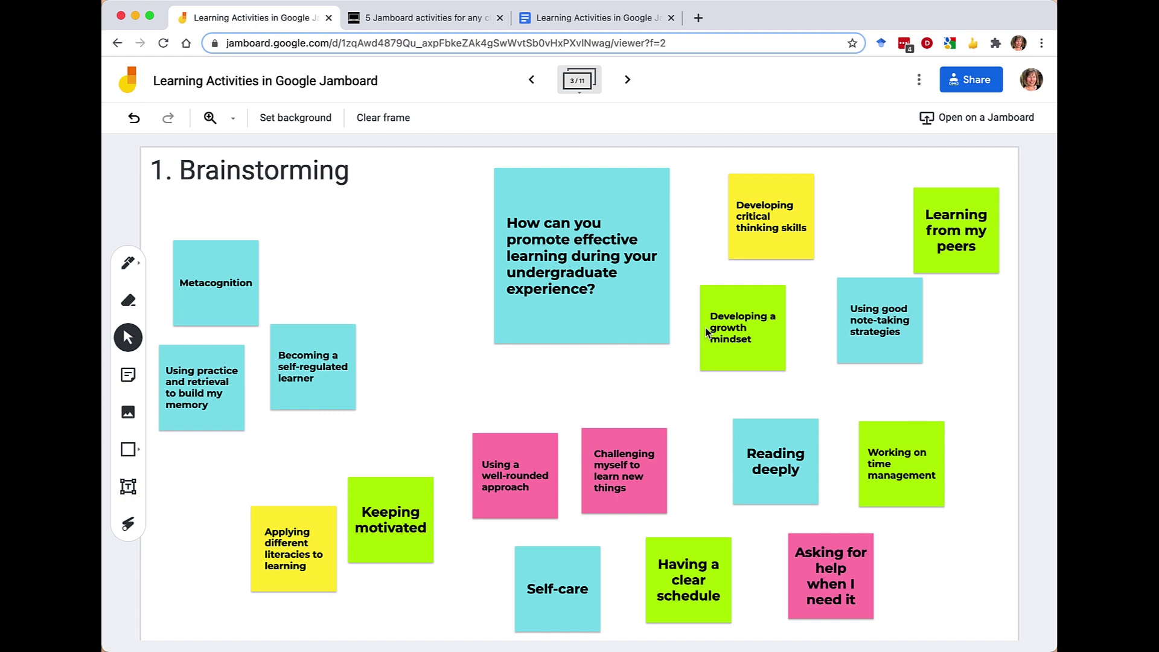
pyautogui.click(625, 82)
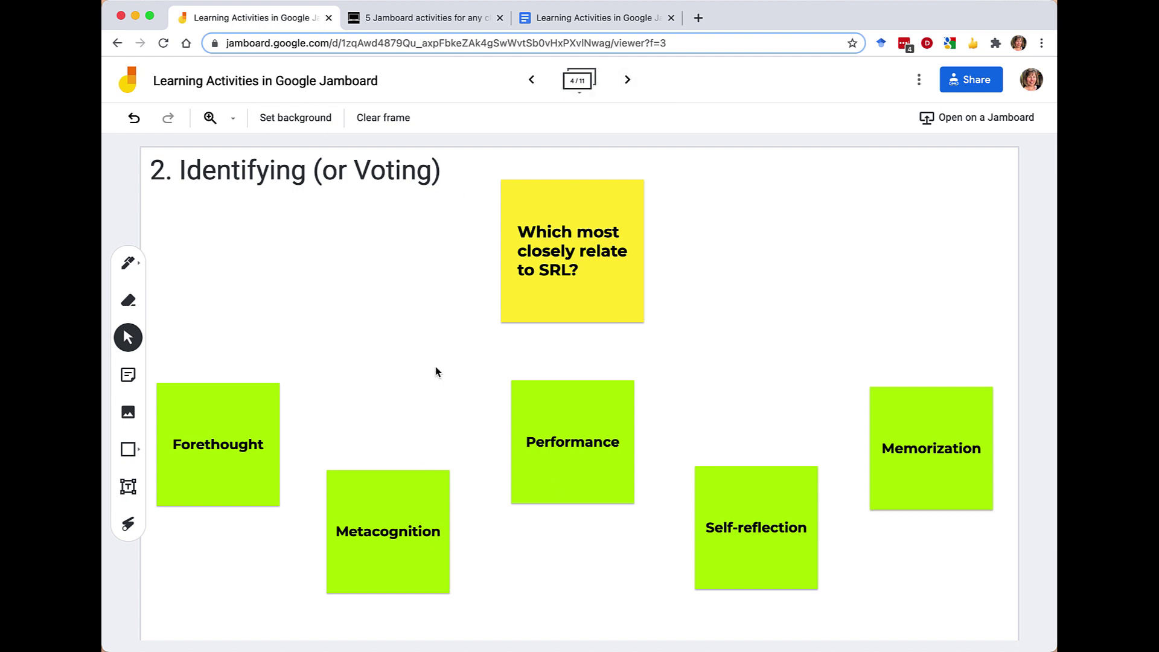
# - Draw black pen checkmarks and marks on the Forethought, Metacognition and Self-reflection notes
pyautogui.click(138, 264)
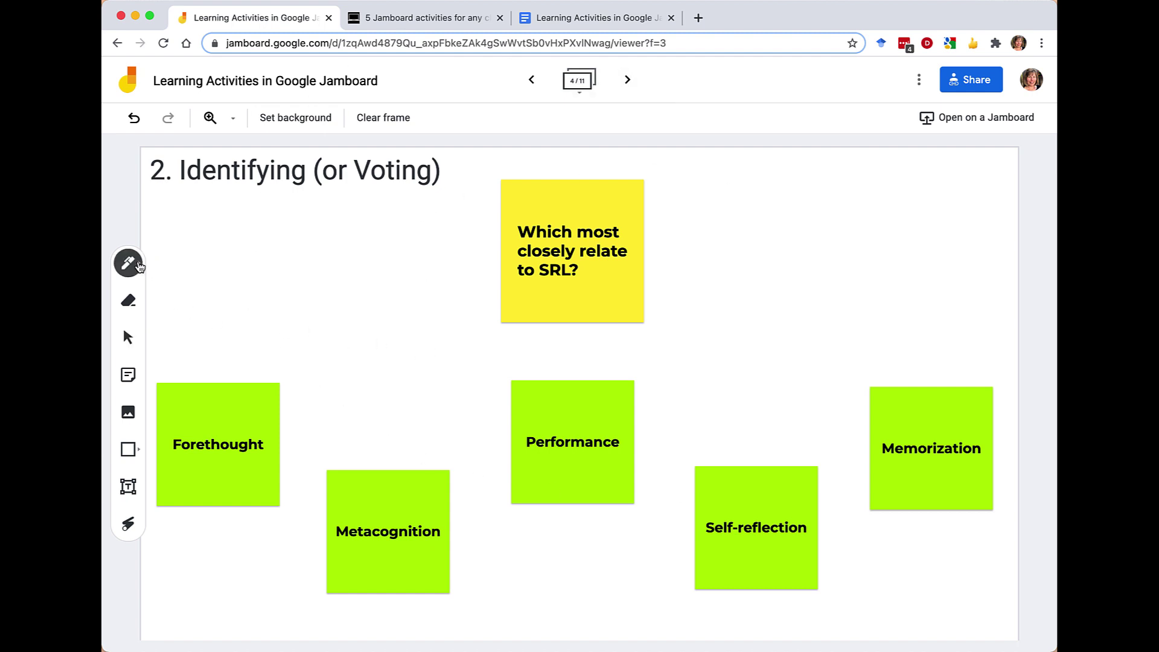
pyautogui.click(138, 265)
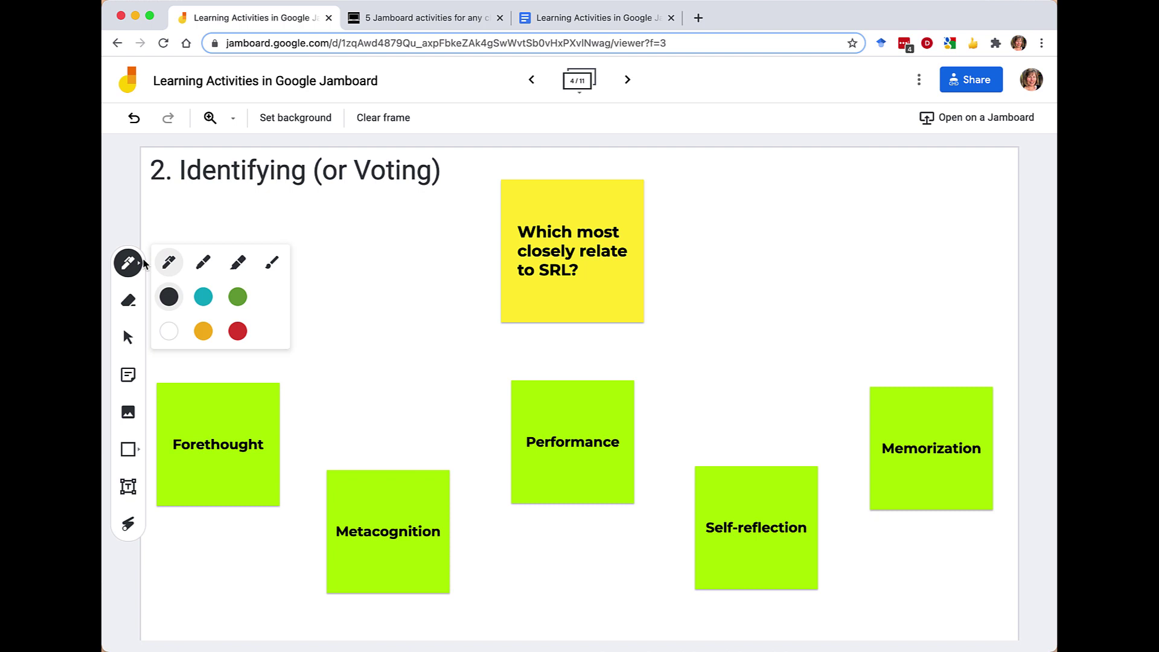
pyautogui.moveTo(259, 412); pyautogui.dragTo(305, 391)
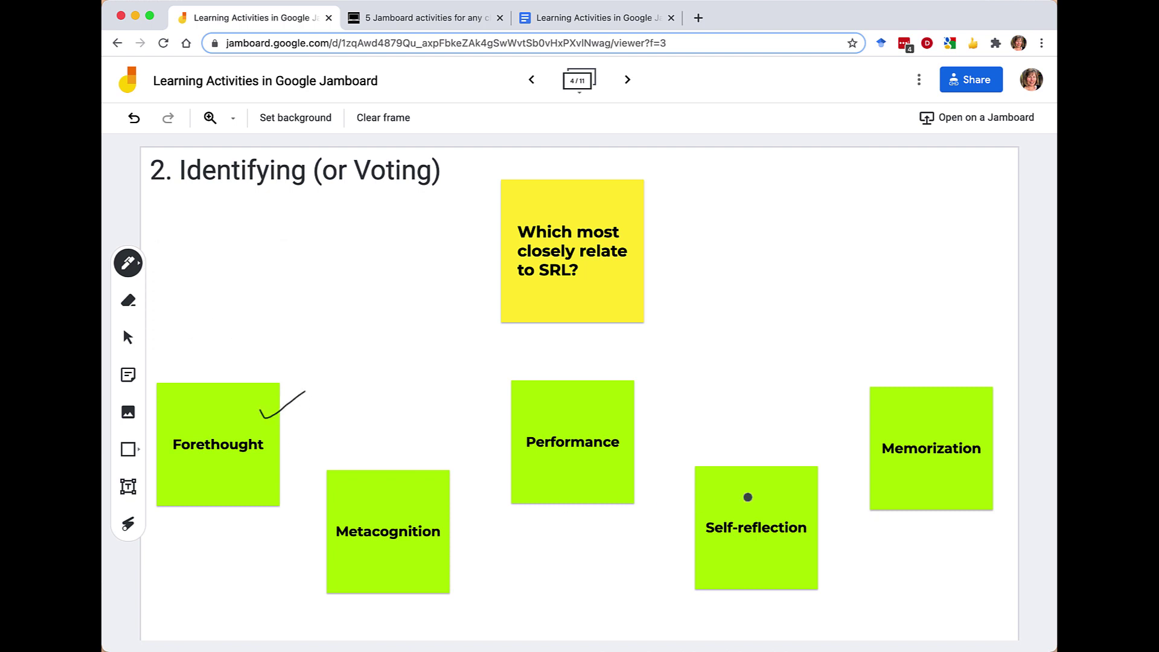
pyautogui.moveTo(429, 490); pyautogui.dragTo(496, 463)
pyautogui.moveTo(783, 499); pyautogui.dragTo(833, 476)
pyautogui.moveTo(167, 380)
pyautogui.mouseDown()
pyautogui.moveTo(187, 378)
pyautogui.moveTo(216, 343)
pyautogui.mouseUp()
pyautogui.moveTo(442, 573); pyautogui.dragTo(488, 583)
pyautogui.moveTo(235, 372)
pyautogui.mouseDown()
pyautogui.moveTo(251, 412)
pyautogui.moveTo(235, 408)
pyautogui.moveTo(273, 400)
pyautogui.mouseUp()
pyautogui.moveTo(693, 477)
pyautogui.mouseDown()
pyautogui.moveTo(705, 460)
pyautogui.moveTo(689, 467)
pyautogui.moveTo(718, 465)
pyautogui.moveTo(694, 476)
pyautogui.mouseUp()
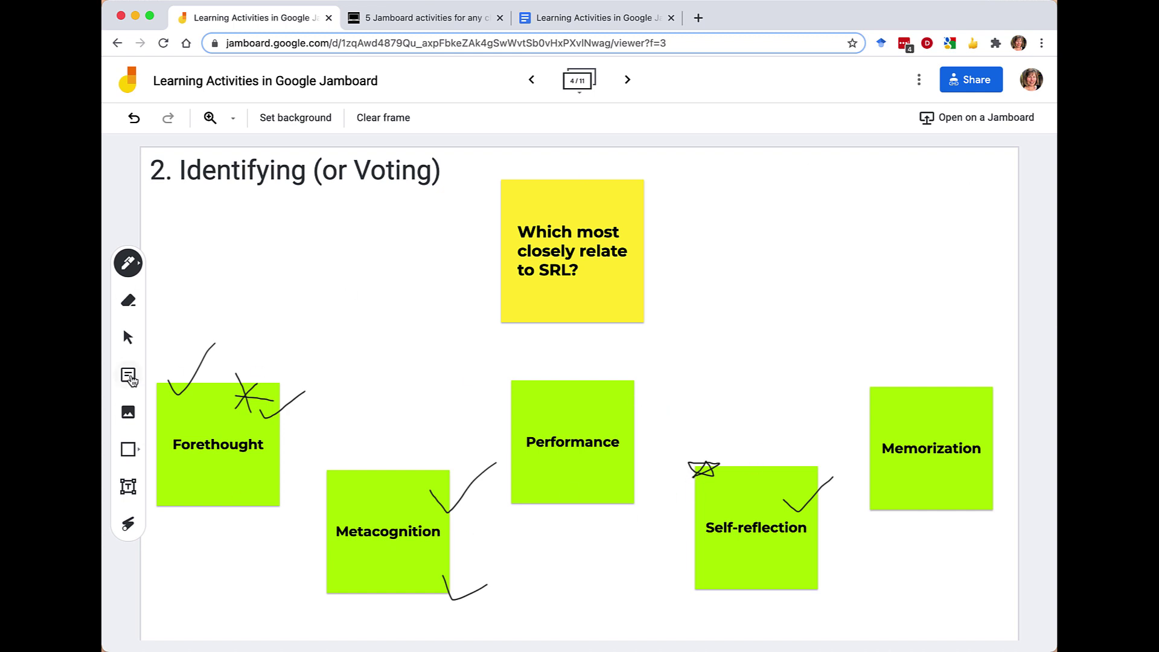
# - Insert a green checkmark image found through a Google Images search for 'checkmark'
pyautogui.click(128, 410)
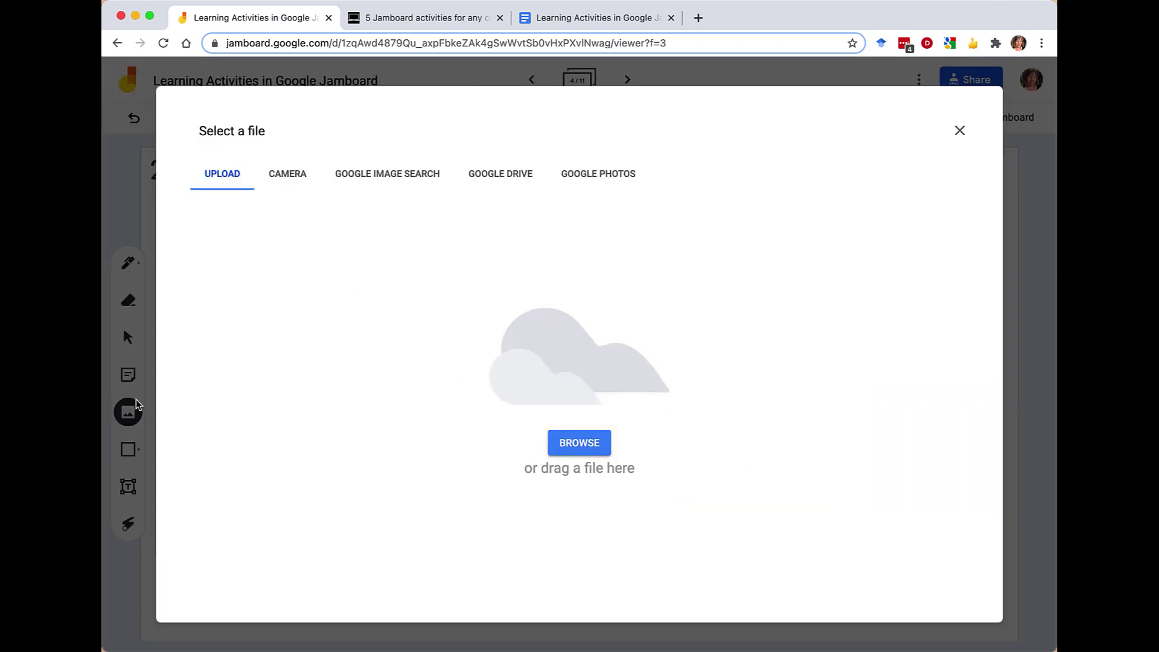
pyautogui.click(393, 171)
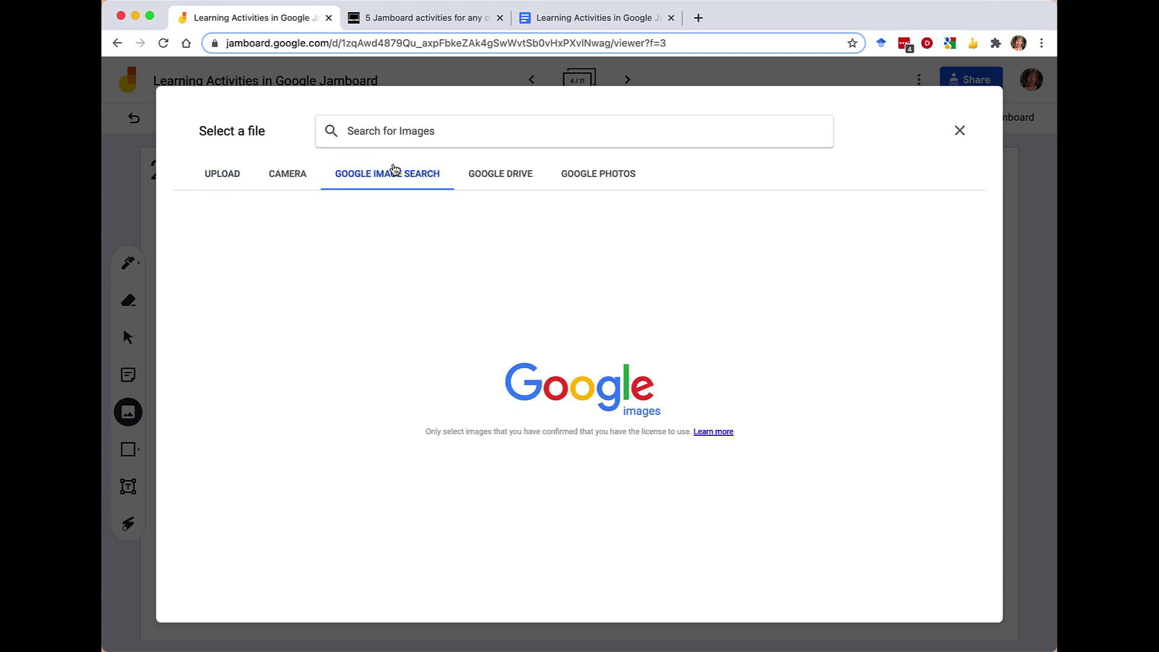
pyautogui.write('check')
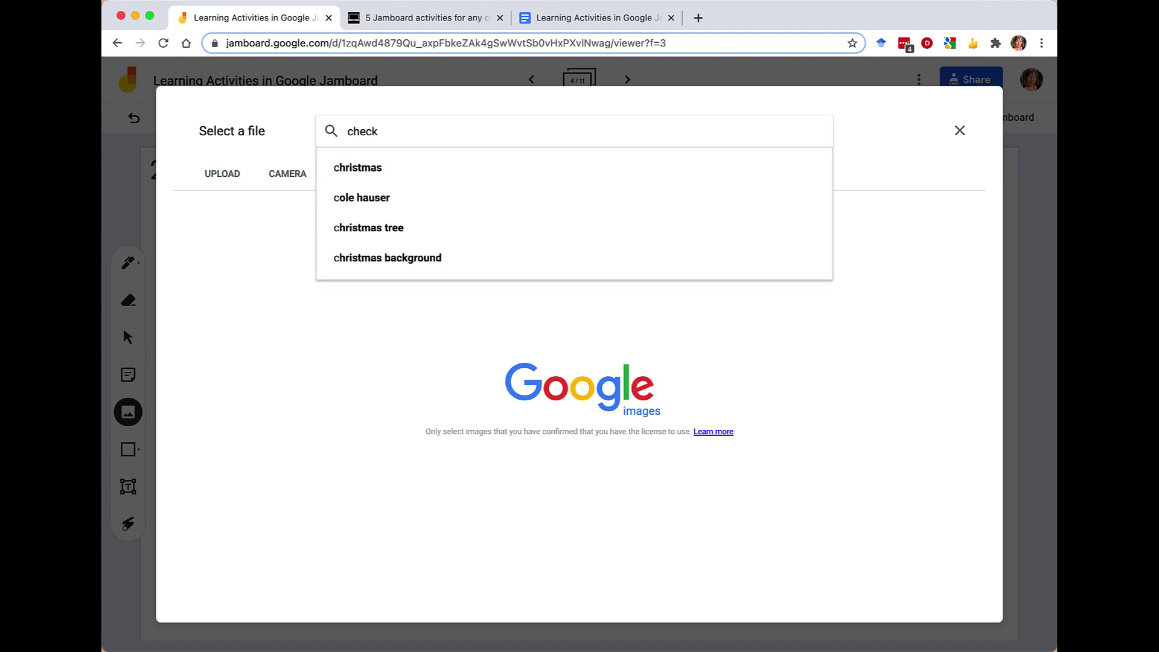
pyautogui.write('mark')
pyautogui.press('Return')
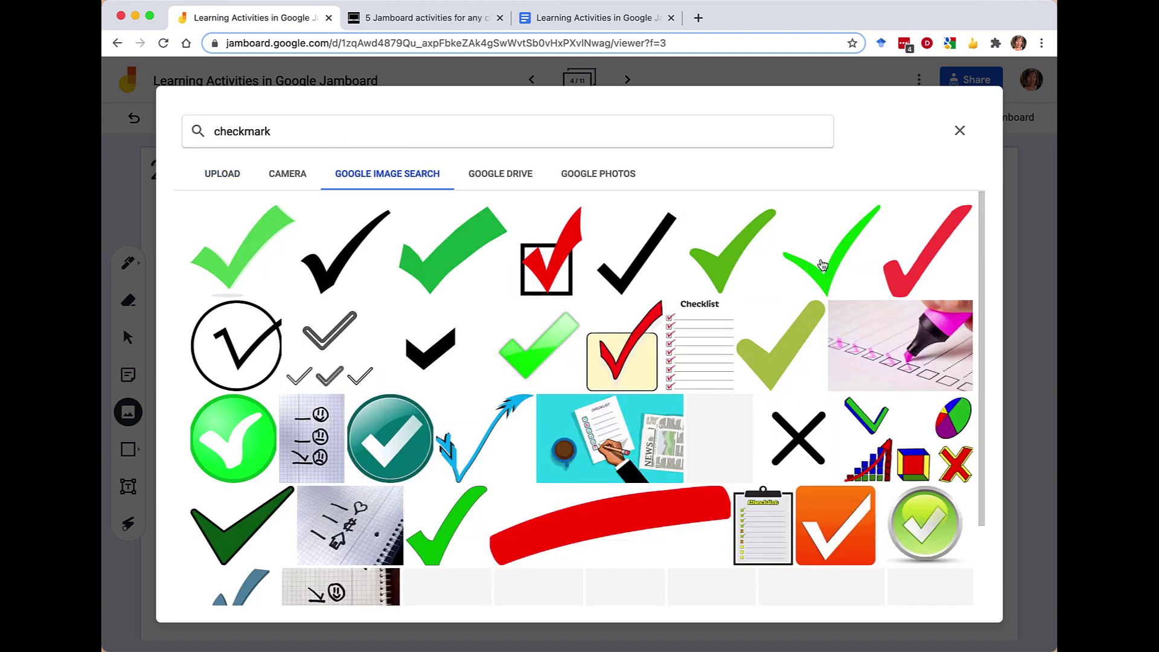
pyautogui.click(263, 275)
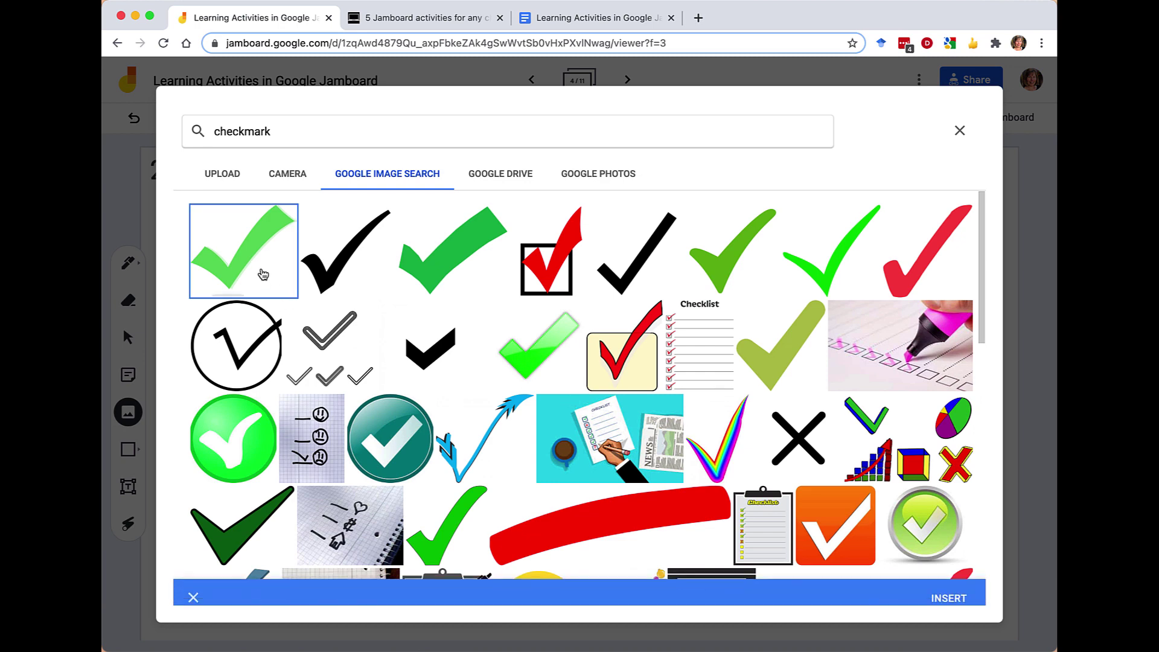
pyautogui.click(959, 594)
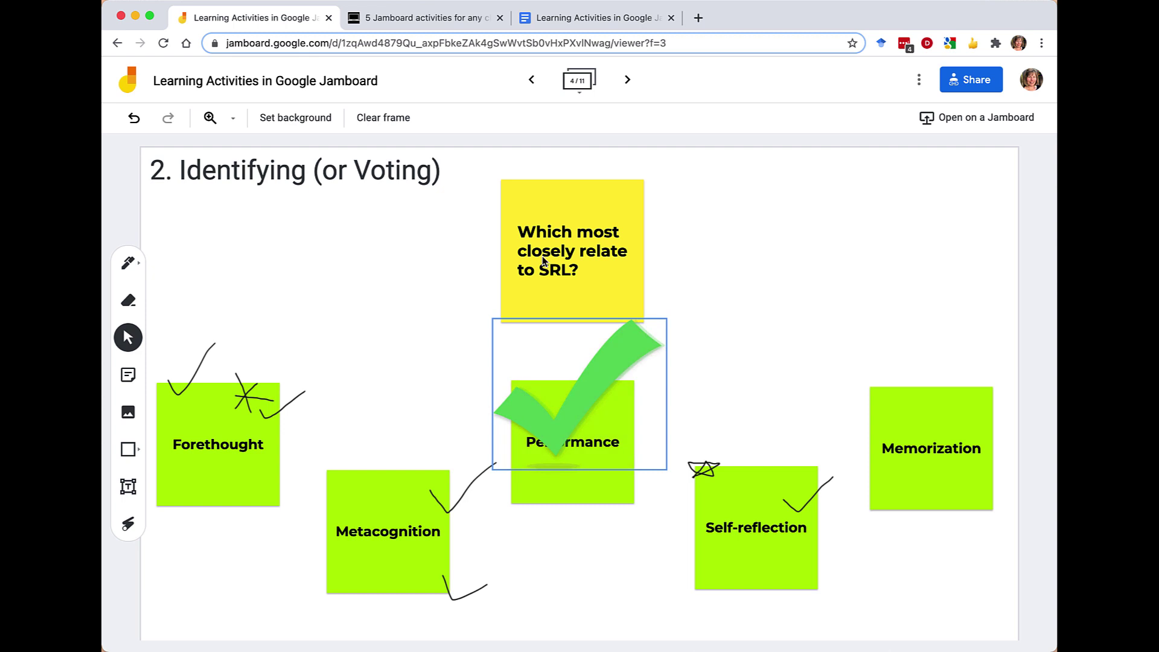
# - Rotate the checkmark slightly, shrink it, and place it at the Performance note's top-right
pyautogui.moveTo(585, 383); pyautogui.dragTo(910, 221)
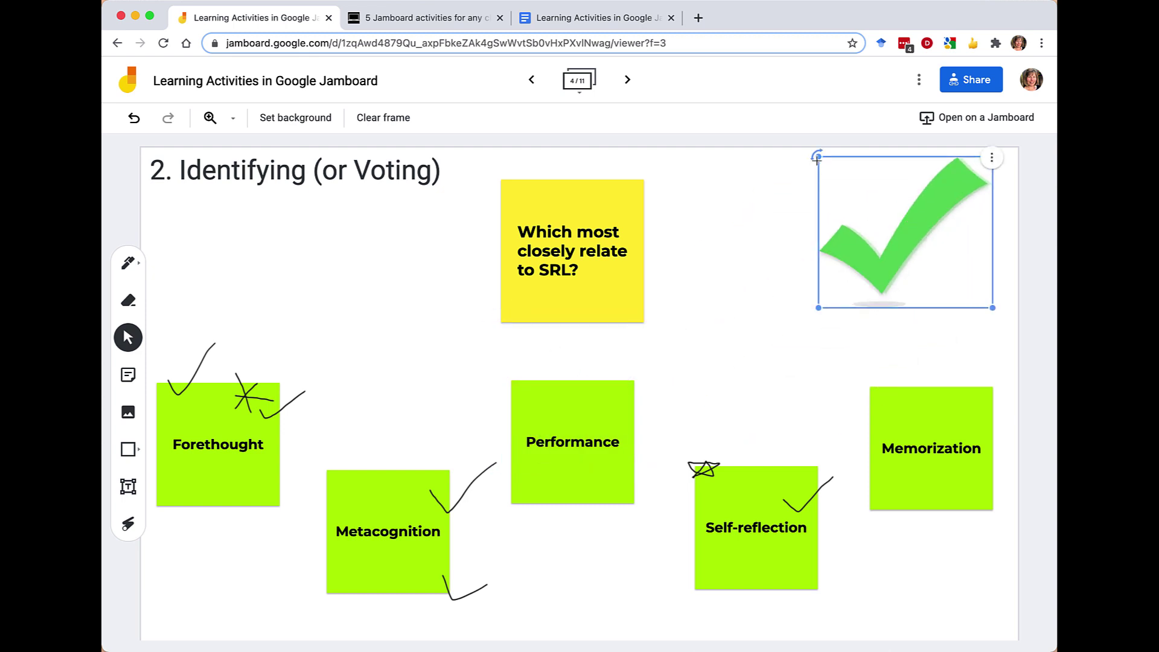
pyautogui.moveTo(816, 157); pyautogui.dragTo(824, 147)
pyautogui.moveTo(918, 225); pyautogui.dragTo(898, 378)
pyautogui.moveTo(957, 451); pyautogui.dragTo(856, 375)
pyautogui.moveTo(837, 329); pyautogui.dragTo(641, 388)
pyautogui.click(653, 450)
# - Paste green checkmark copies onto Metacognition and Forethought, then advance to the Sorting and Grouping frame
pyautogui.click(629, 394)
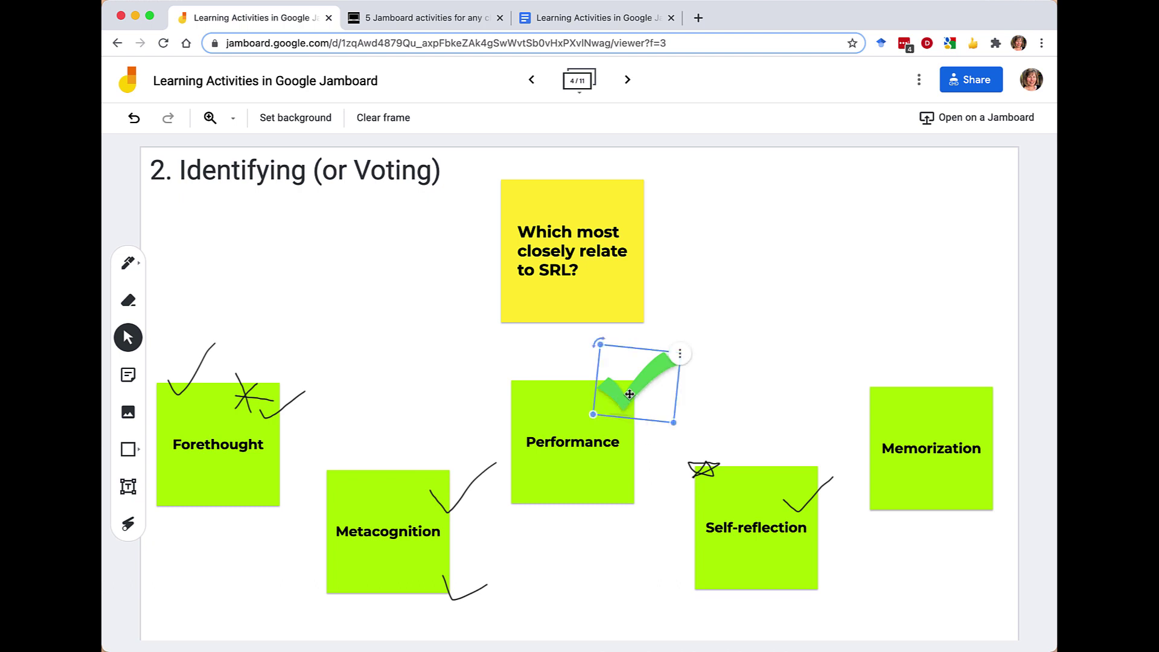
pyautogui.press('super+c')
pyautogui.press('super+v')
pyautogui.moveTo(668, 401); pyautogui.dragTo(298, 370)
pyautogui.press('super+v')
pyautogui.click(377, 397)
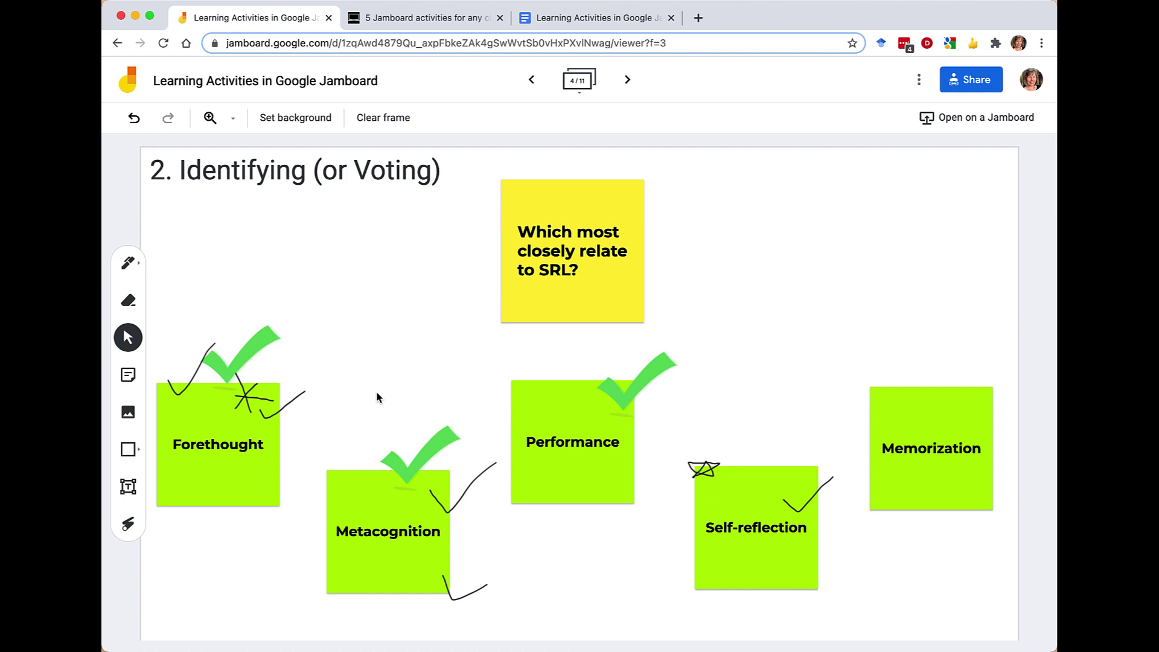
pyautogui.press('Right')
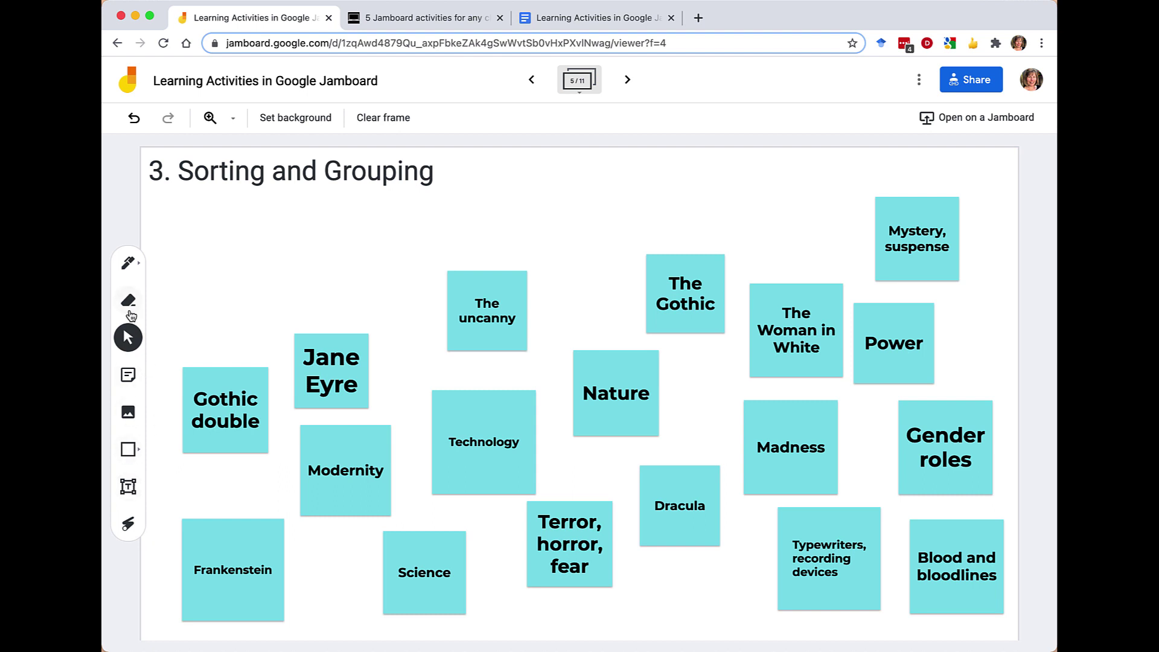
# - Add yellow 'Texts' and 'Themes' heading notes, moving Themes down and left
pyautogui.click(130, 381)
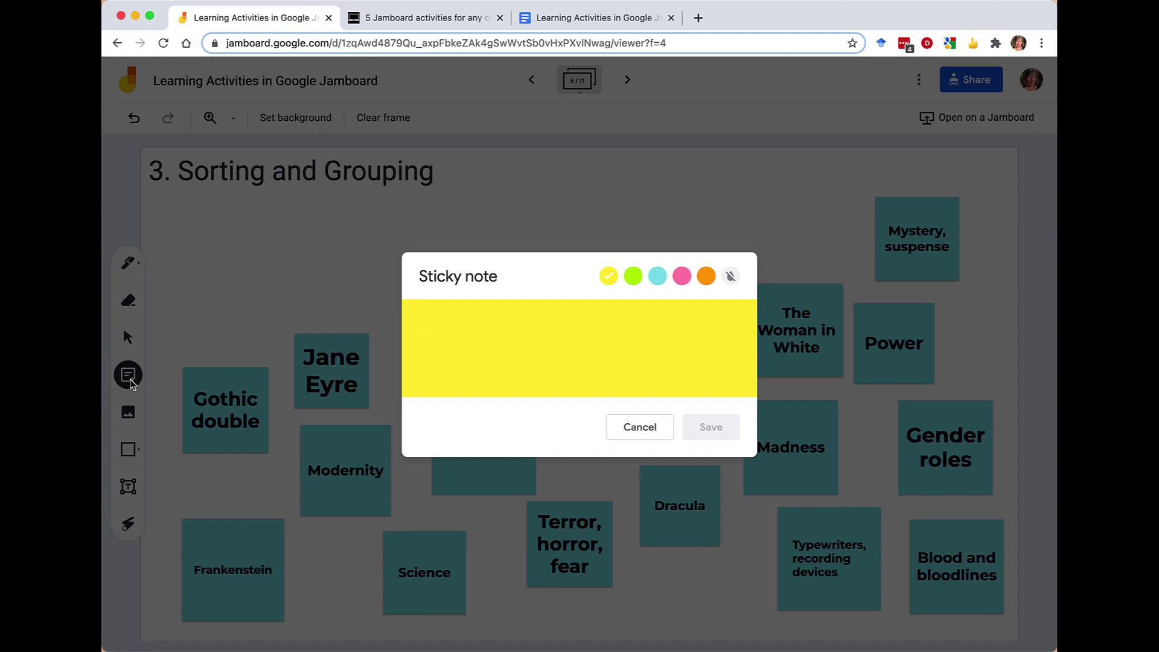
pyautogui.write('Texts')
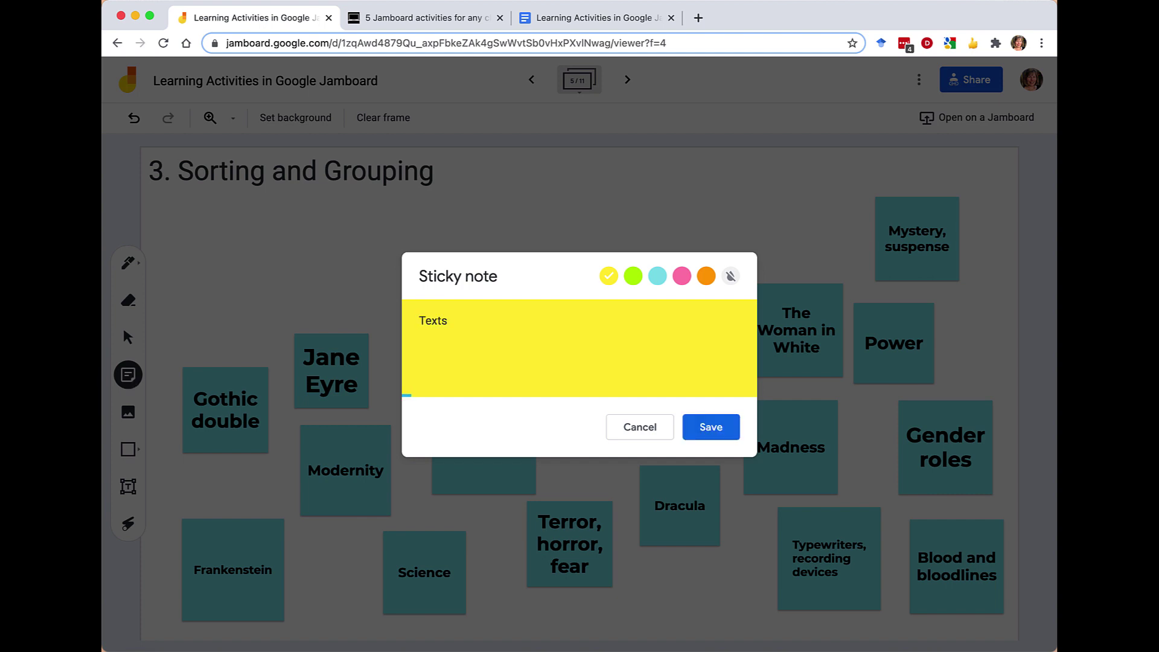
pyautogui.click(705, 428)
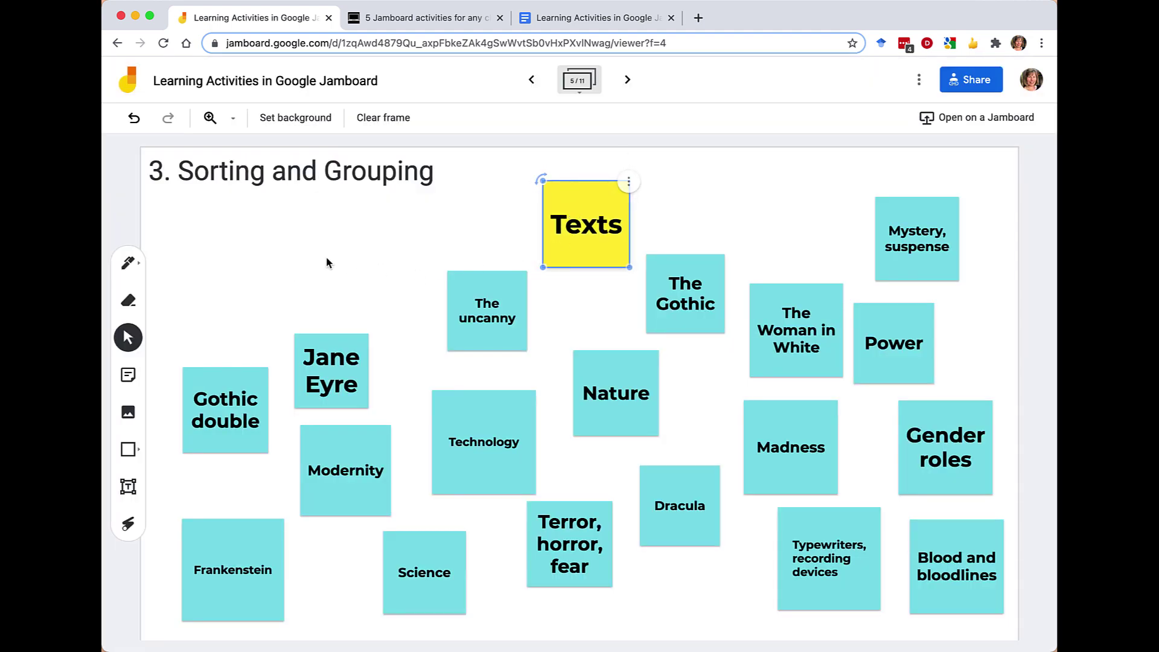
pyautogui.click(125, 373)
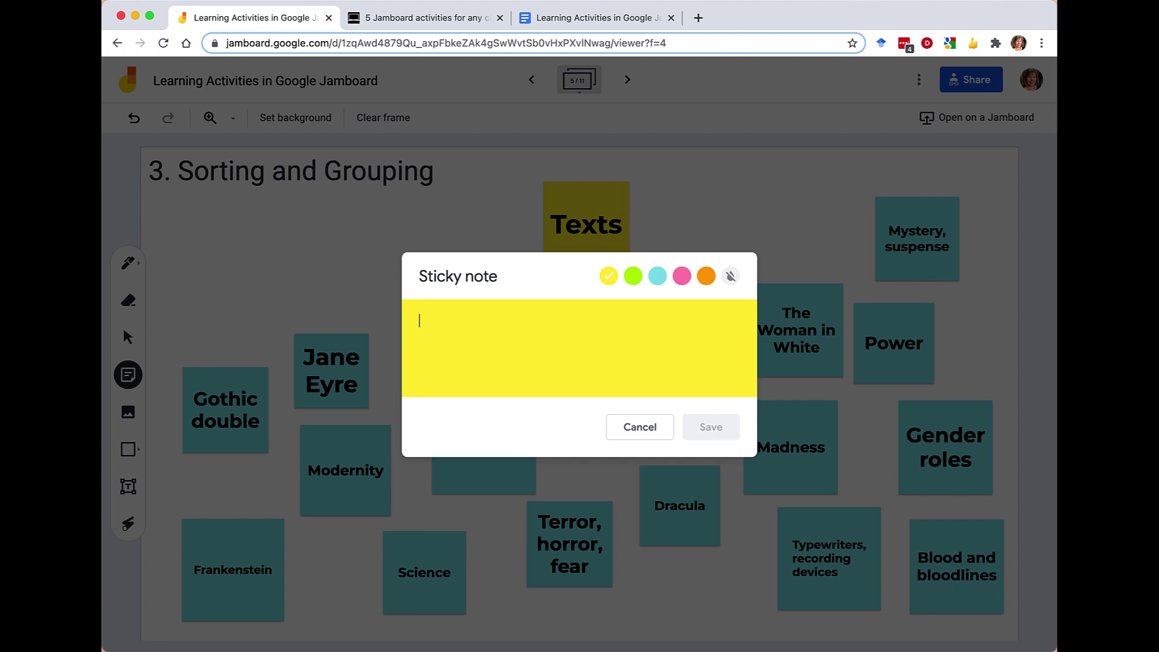
pyautogui.write('Themes')
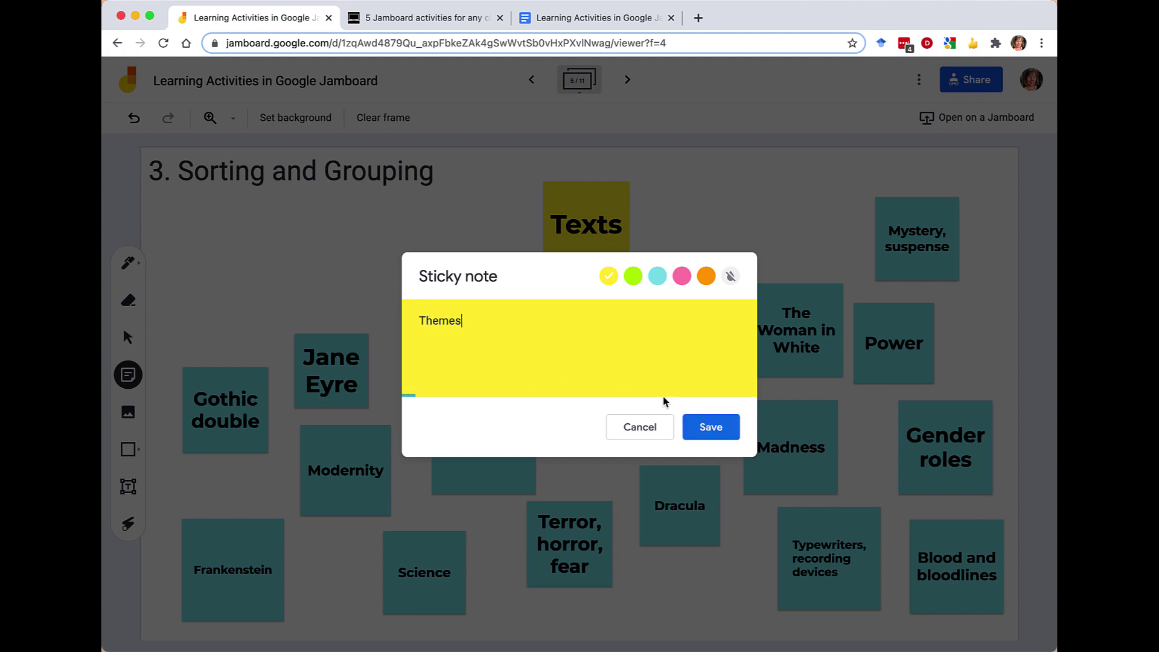
pyautogui.click(711, 428)
pyautogui.click(476, 231)
pyautogui.moveTo(450, 193); pyautogui.dragTo(265, 251)
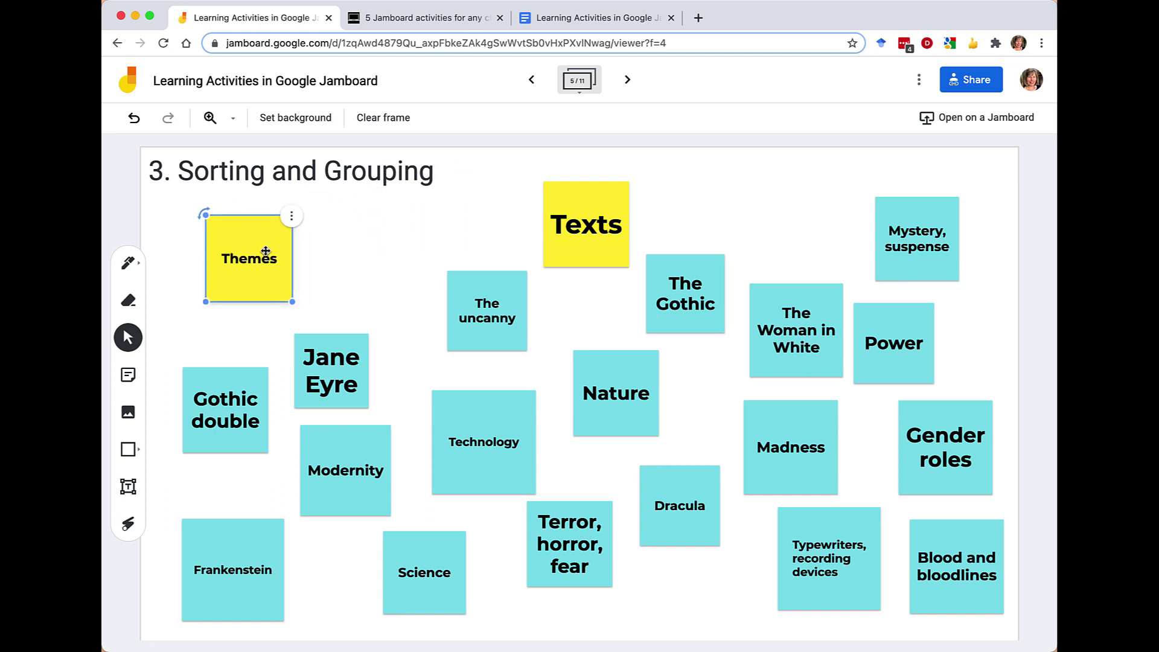
# - Add an 'Examples' note at the top right, shifting Mystery, suspense down beside it
pyautogui.click(128, 375)
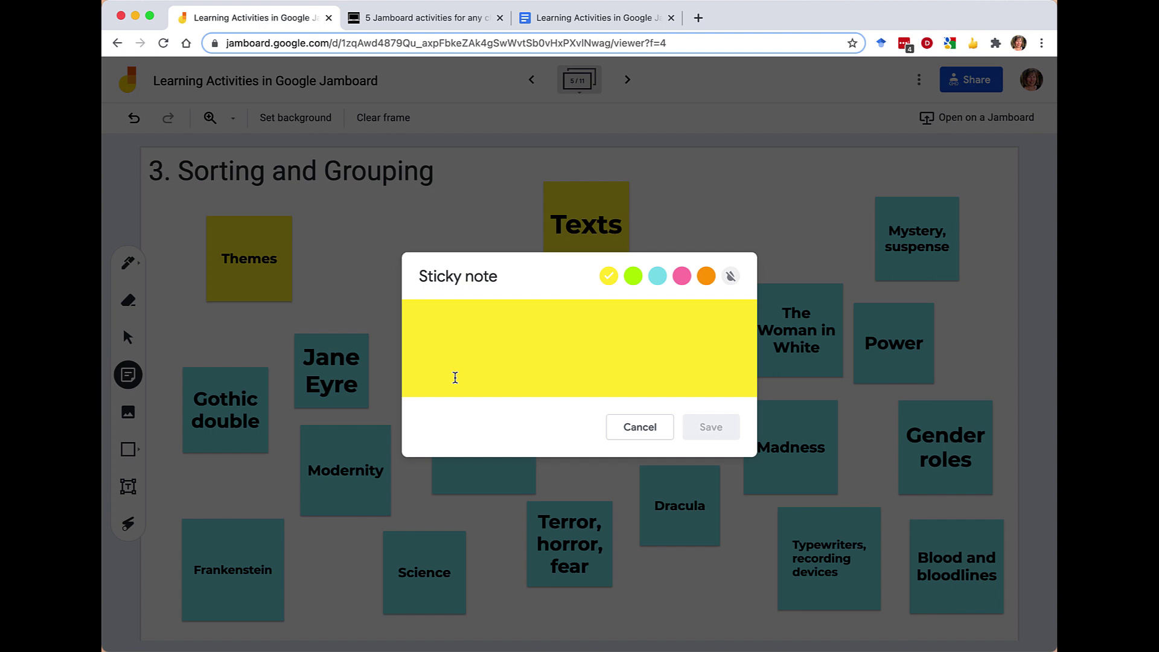
pyautogui.write('Examples')
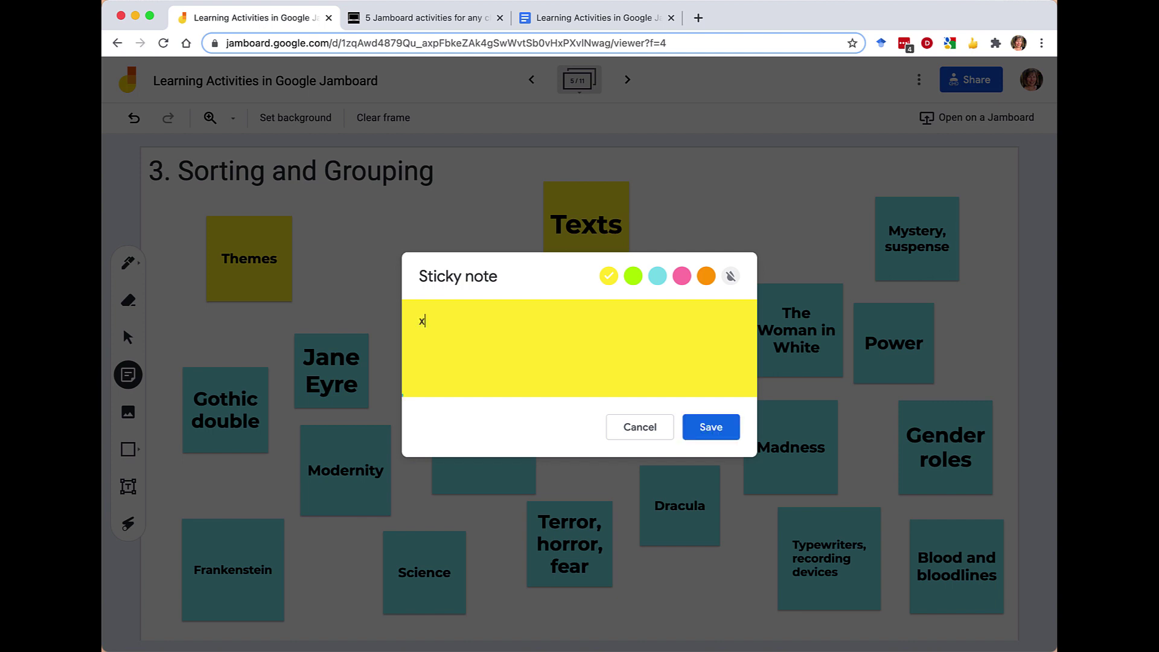
pyautogui.click(711, 426)
pyautogui.moveTo(600, 191); pyautogui.dragTo(823, 209)
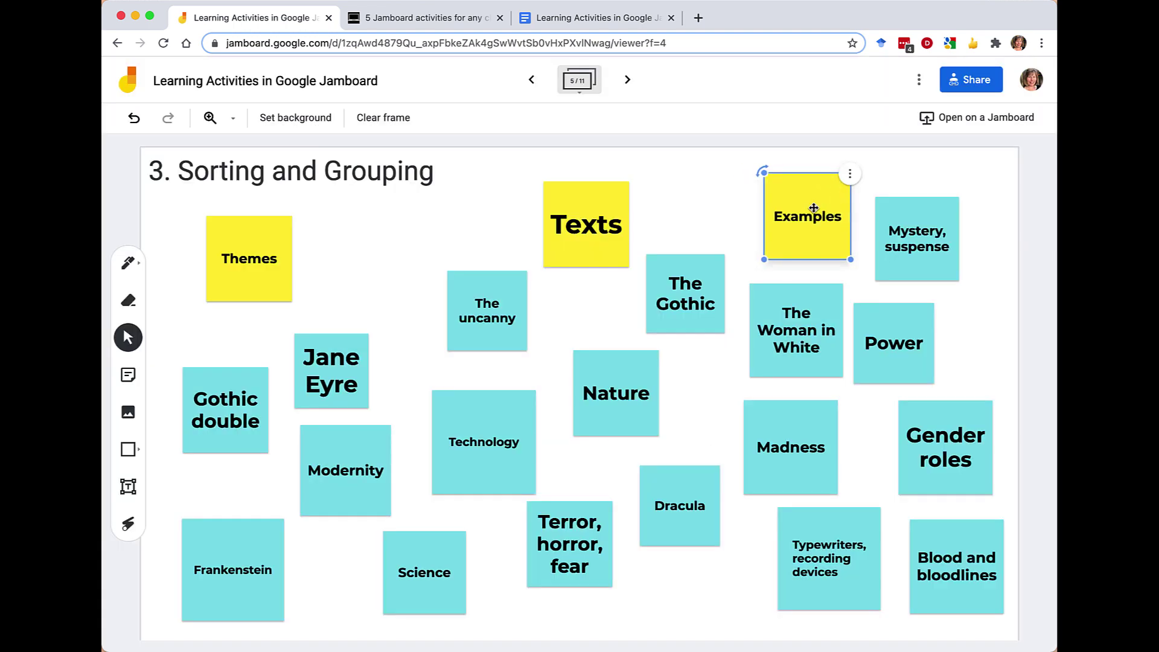
pyautogui.moveTo(906, 240); pyautogui.dragTo(933, 257)
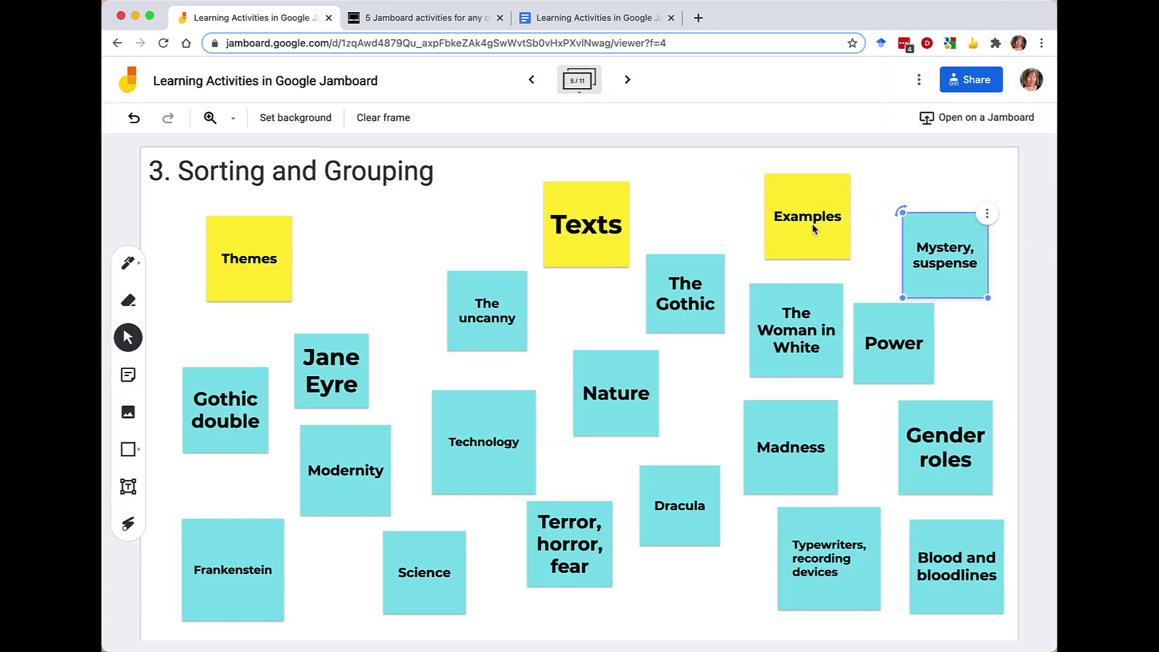
pyautogui.moveTo(818, 227); pyautogui.dragTo(850, 227)
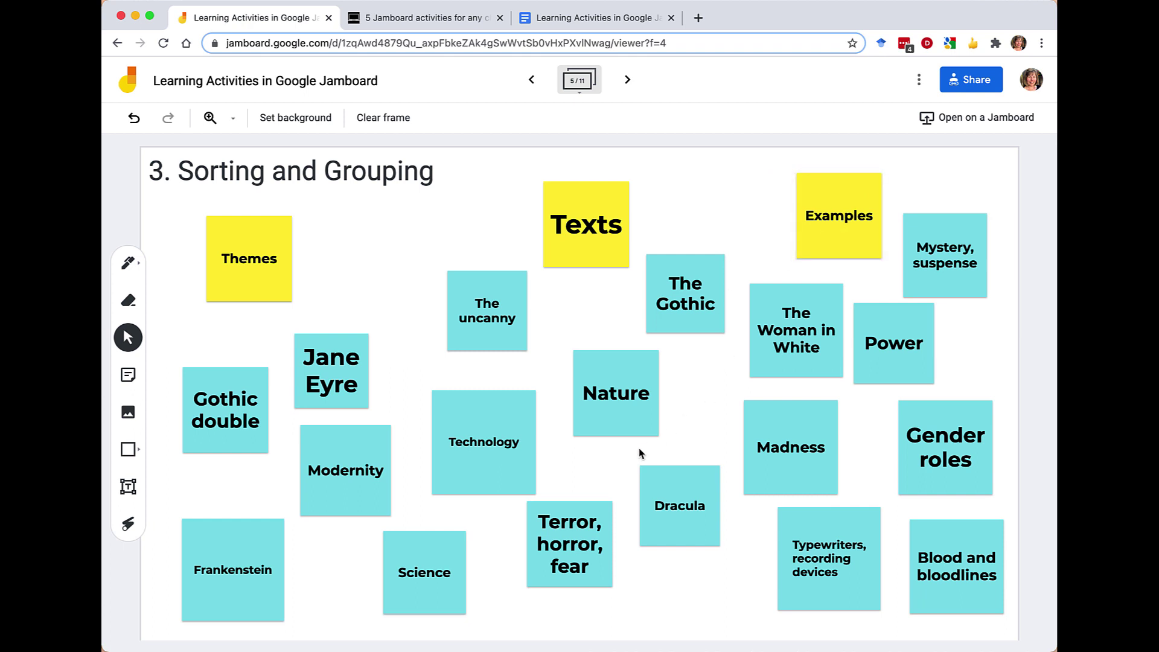
# - Gather Jane Eyre, The Woman in White, Frankenstein and Dracula beside the Texts note
pyautogui.moveTo(459, 320); pyautogui.dragTo(336, 266)
pyautogui.moveTo(372, 413); pyautogui.dragTo(540, 321)
pyautogui.moveTo(750, 365); pyautogui.dragTo(629, 251)
pyautogui.moveTo(685, 294); pyautogui.dragTo(720, 398)
pyautogui.moveTo(632, 373); pyautogui.dragTo(601, 445)
pyautogui.moveTo(675, 229); pyautogui.dragTo(686, 304)
pyautogui.moveTo(215, 558); pyautogui.dragTo(597, 336)
pyautogui.moveTo(671, 527); pyautogui.dragTo(512, 382)
# - Shift the Gothic double, uncanny, Modernity, Technology, Science and Terror notes to the left
pyautogui.moveTo(232, 417); pyautogui.dragTo(217, 372)
pyautogui.moveTo(361, 267); pyautogui.dragTo(353, 325)
pyautogui.moveTo(346, 433); pyautogui.dragTo(248, 456)
pyautogui.moveTo(461, 453); pyautogui.dragTo(337, 445)
pyautogui.moveTo(444, 582); pyautogui.dragTo(231, 595)
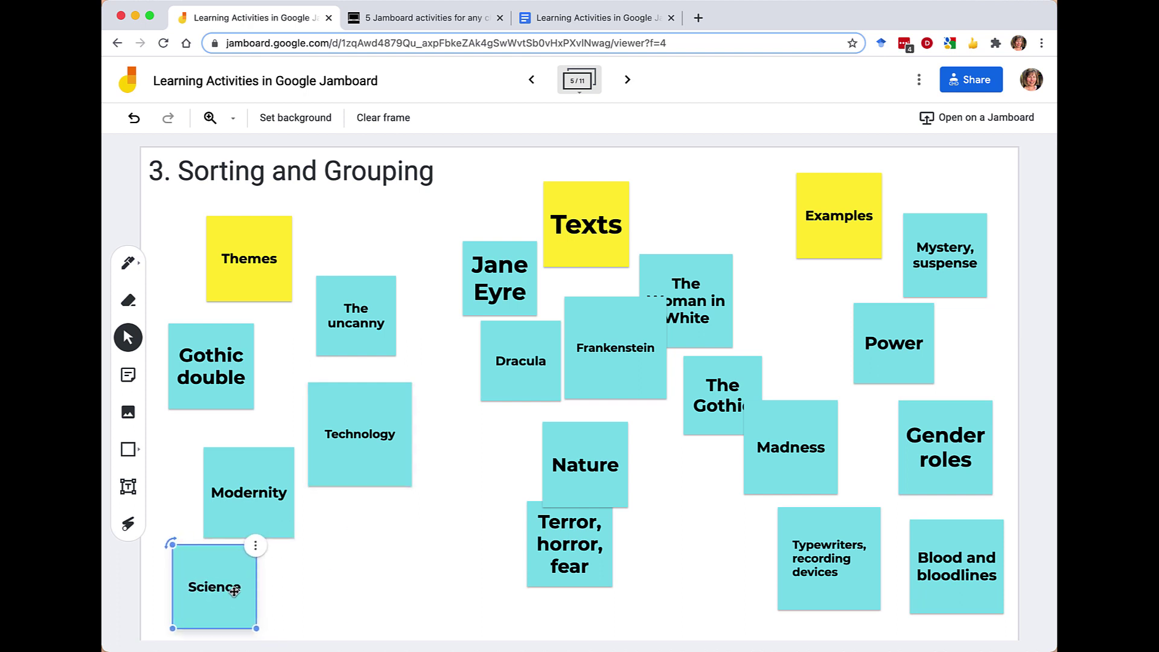
pyautogui.moveTo(570, 547); pyautogui.dragTo(355, 586)
pyautogui.moveTo(584, 474); pyautogui.dragTo(459, 547)
pyautogui.moveTo(694, 283); pyautogui.dragTo(707, 212)
# - Recolour The Woman in White and Frankenstein notes yellow
pyautogui.click(745, 190)
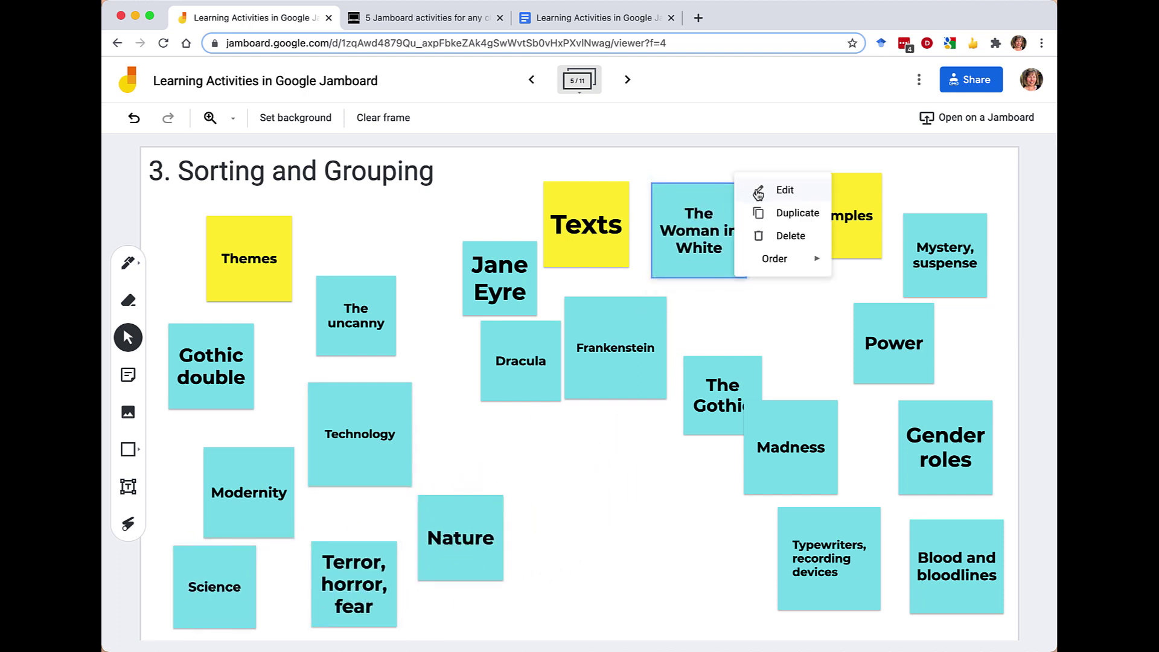
pyautogui.click(751, 191)
pyautogui.click(610, 276)
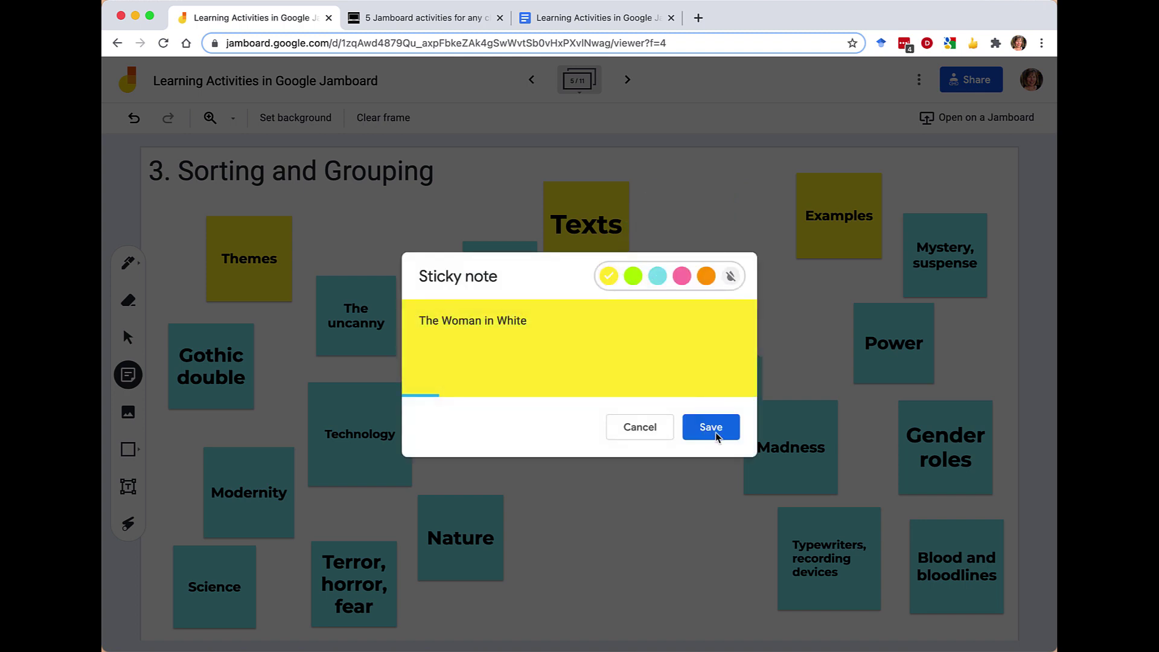
pyautogui.click(711, 428)
pyautogui.click(607, 327)
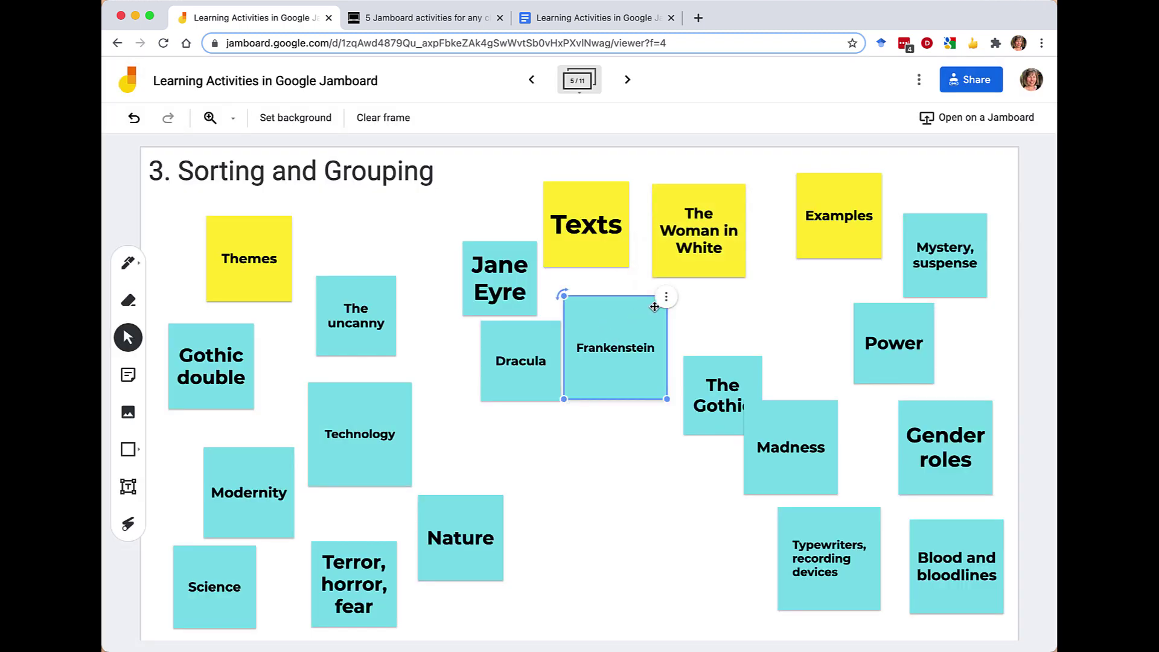
pyautogui.click(663, 306)
pyautogui.click(688, 300)
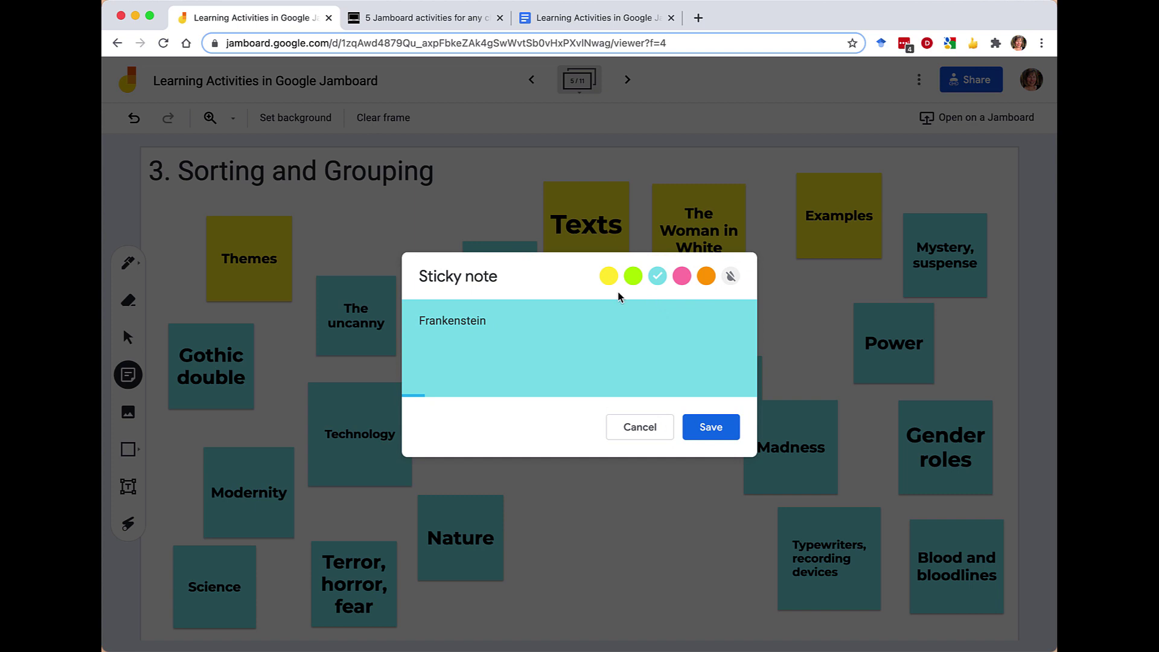
pyautogui.click(610, 276)
pyautogui.click(715, 430)
# - Shrink Frankenstein and fine-tune the positions of Jane Eyre, The Woman in White and Dracula
pyautogui.click(625, 326)
pyautogui.moveTo(666, 399); pyautogui.dragTo(644, 329)
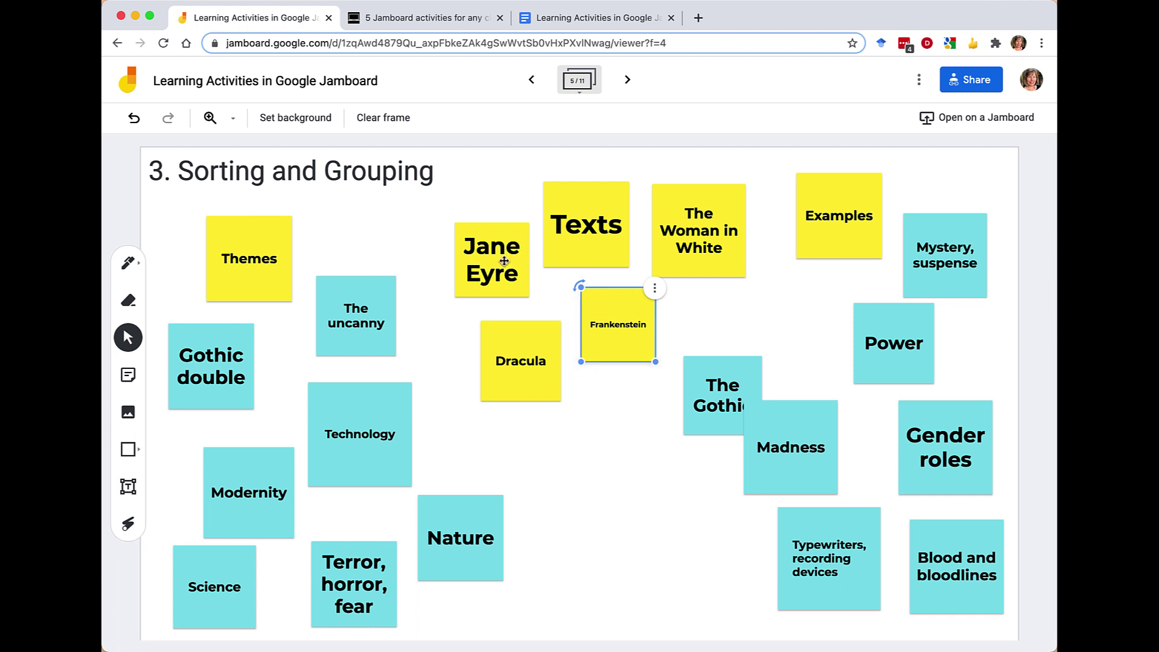
pyautogui.moveTo(504, 256); pyautogui.dragTo(502, 267)
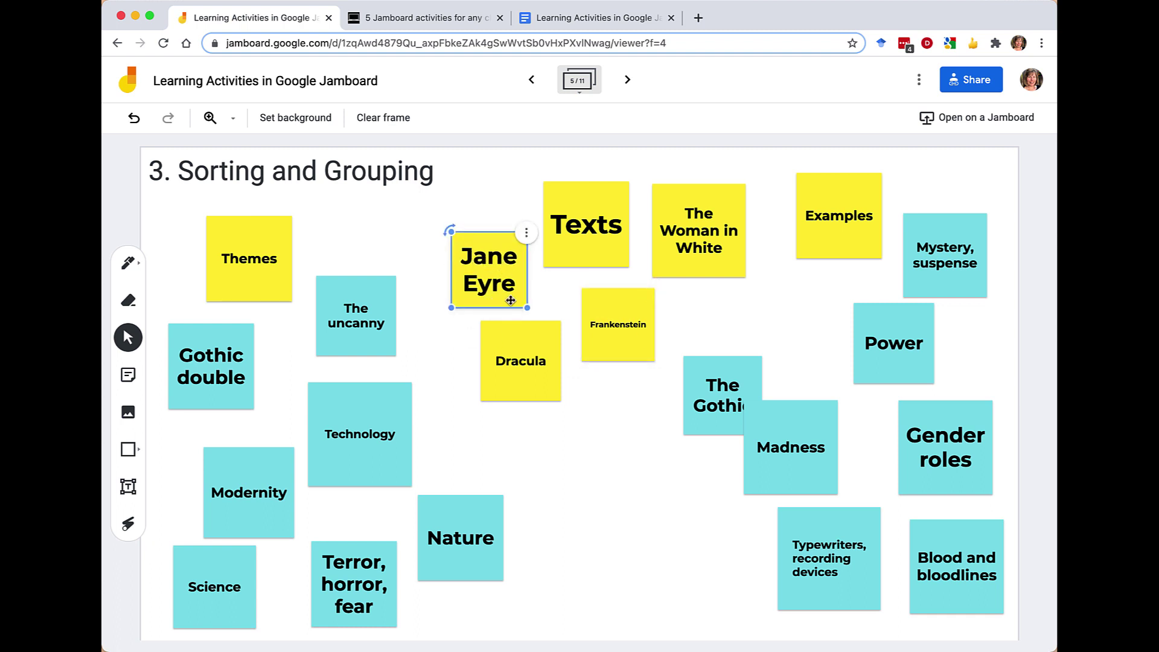
pyautogui.moveTo(527, 307)
pyautogui.mouseDown()
pyautogui.moveTo(547, 299)
pyautogui.moveTo(521, 302)
pyautogui.mouseUp()
pyautogui.click(581, 301)
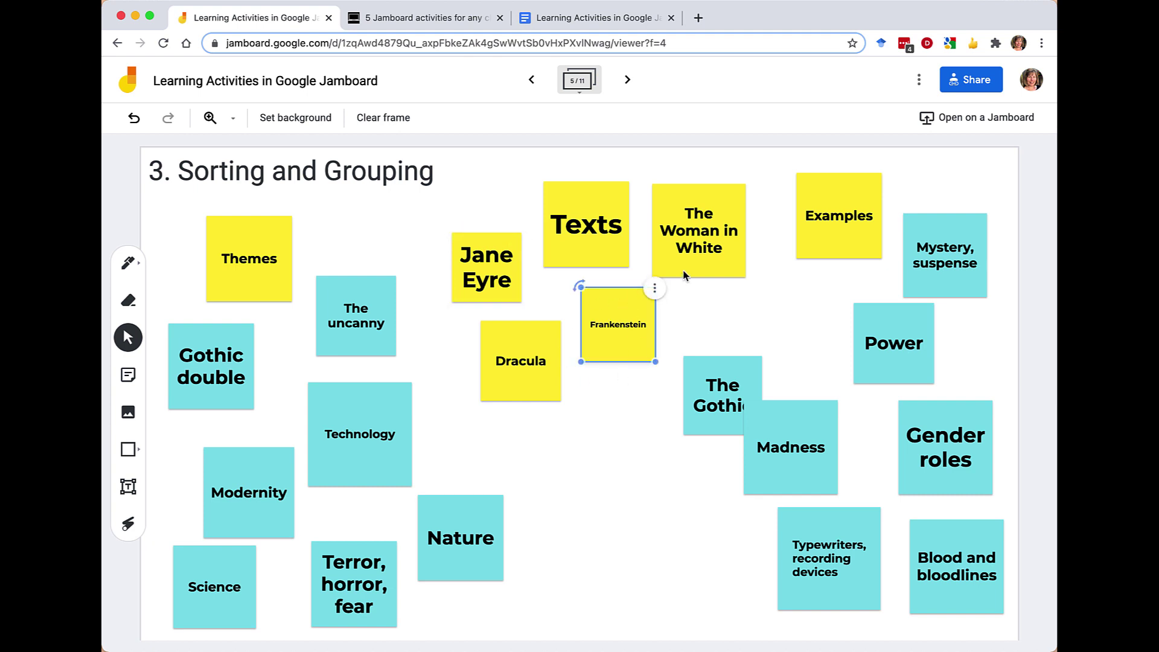
pyautogui.moveTo(627, 315); pyautogui.dragTo(624, 354)
pyautogui.moveTo(698, 251); pyautogui.dragTo(698, 294)
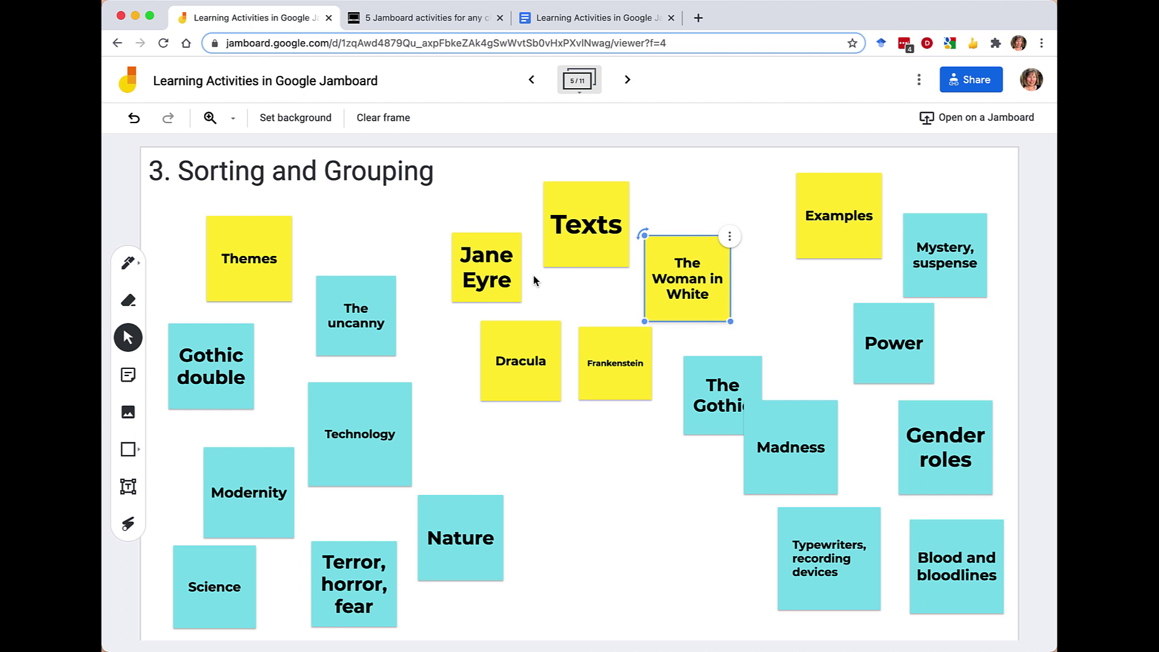
pyautogui.moveTo(521, 361); pyautogui.dragTo(523, 354)
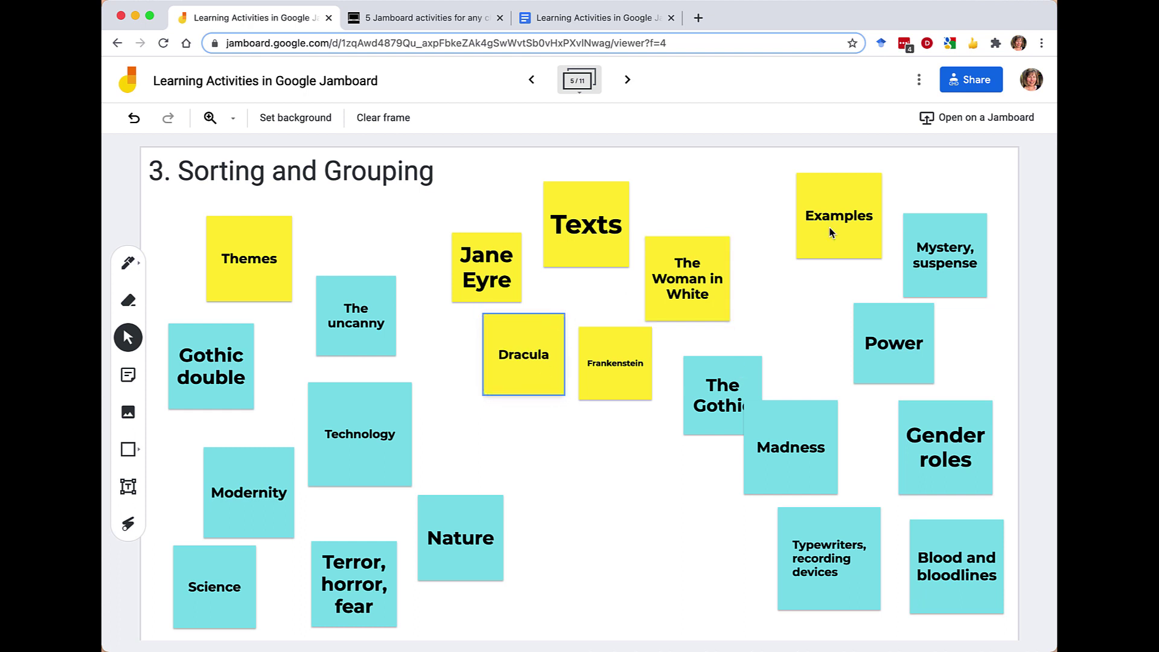
# - Make the Themes note orange
pyautogui.doubleClick(248, 259)
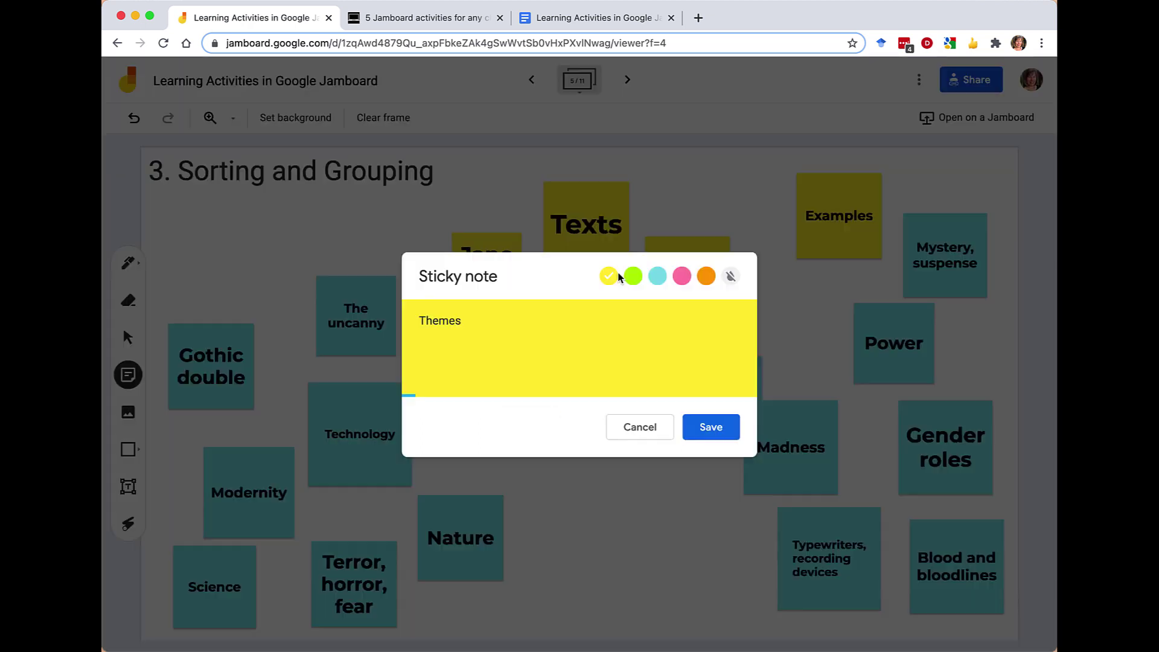
pyautogui.click(706, 276)
pyautogui.click(711, 427)
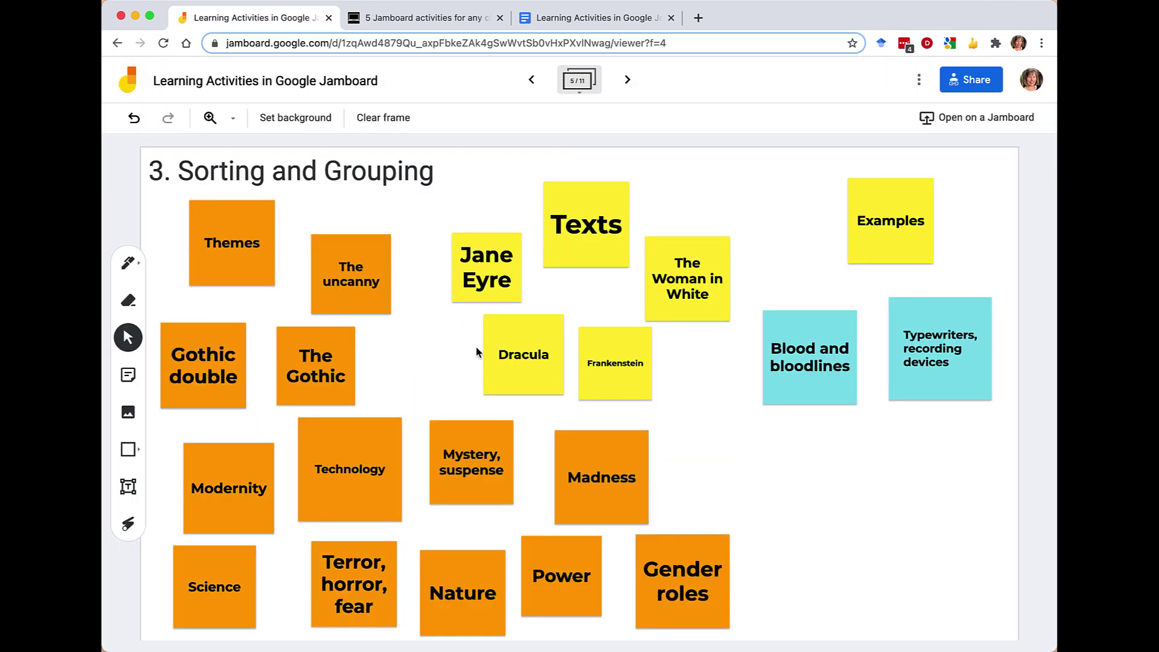
# - Tidy Texts and the yellow novel notes into a neater group
pyautogui.moveTo(600, 238); pyautogui.dragTo(607, 232)
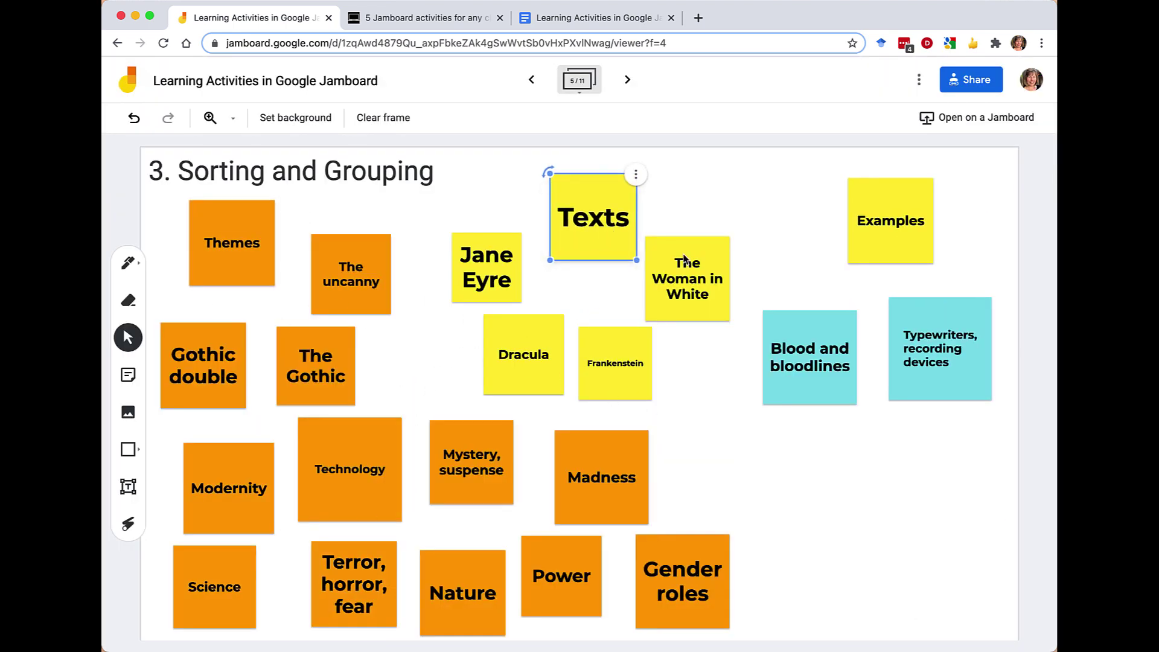
pyautogui.moveTo(678, 281); pyautogui.dragTo(681, 273)
pyautogui.moveTo(506, 292); pyautogui.dragTo(514, 264)
pyautogui.moveTo(525, 345); pyautogui.dragTo(535, 321)
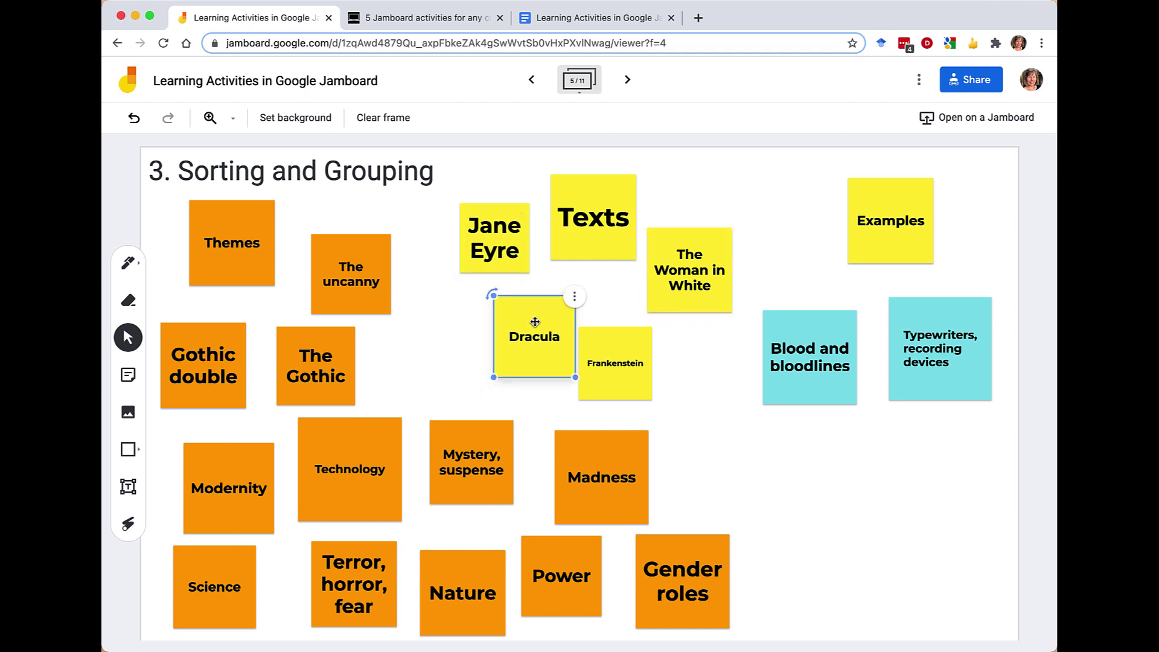
pyautogui.moveTo(622, 367); pyautogui.dragTo(630, 354)
# - Recolour the Examples note teal
pyautogui.moveTo(912, 211); pyautogui.dragTo(910, 221)
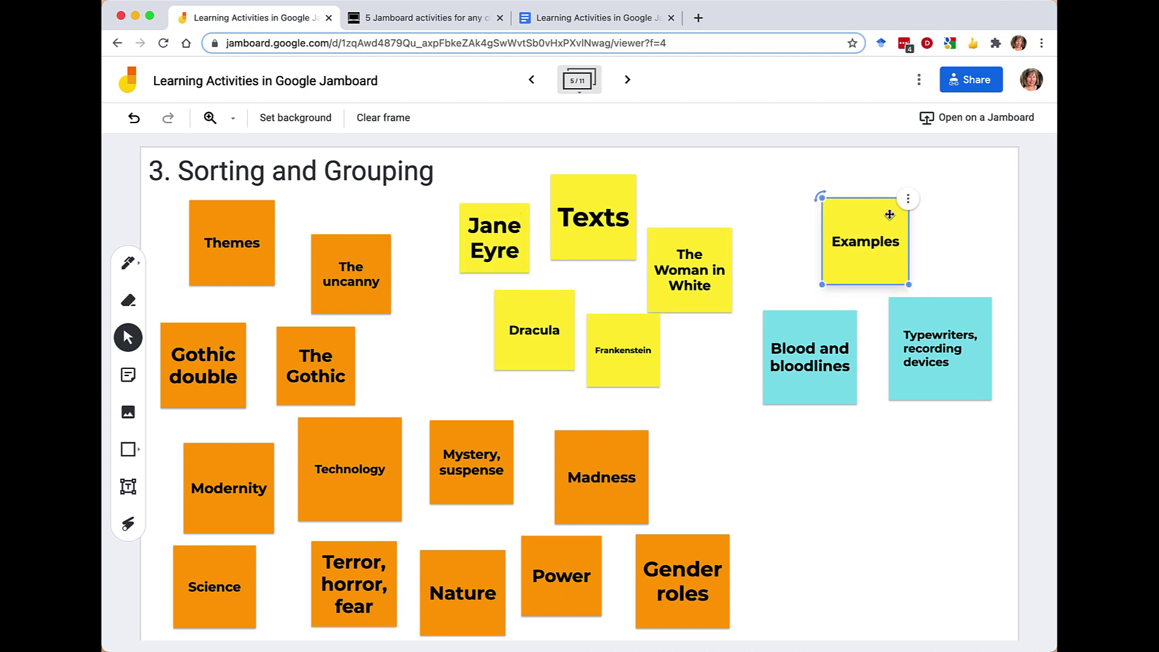
pyautogui.click(907, 191)
pyautogui.click(921, 208)
pyautogui.click(633, 276)
pyautogui.click(657, 275)
pyautogui.click(710, 427)
# - Align Blood and bloodlines and Typewriters beneath Examples, then deselect
pyautogui.moveTo(860, 300); pyautogui.dragTo(873, 294)
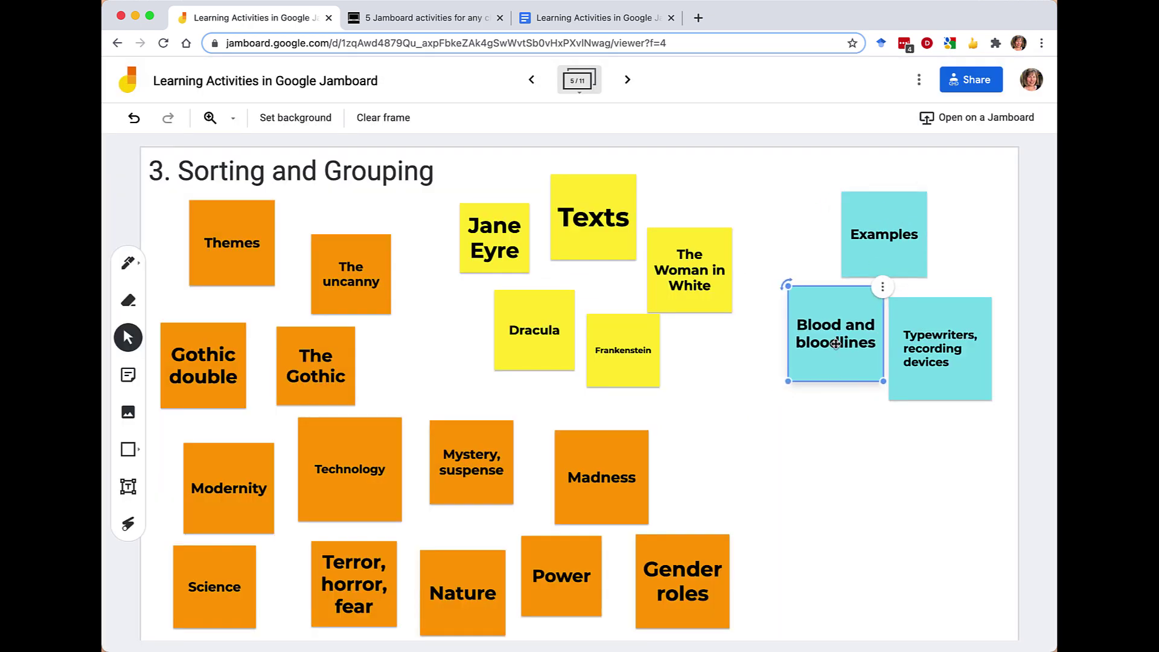
pyautogui.moveTo(934, 366); pyautogui.dragTo(940, 358)
pyautogui.click(880, 500)
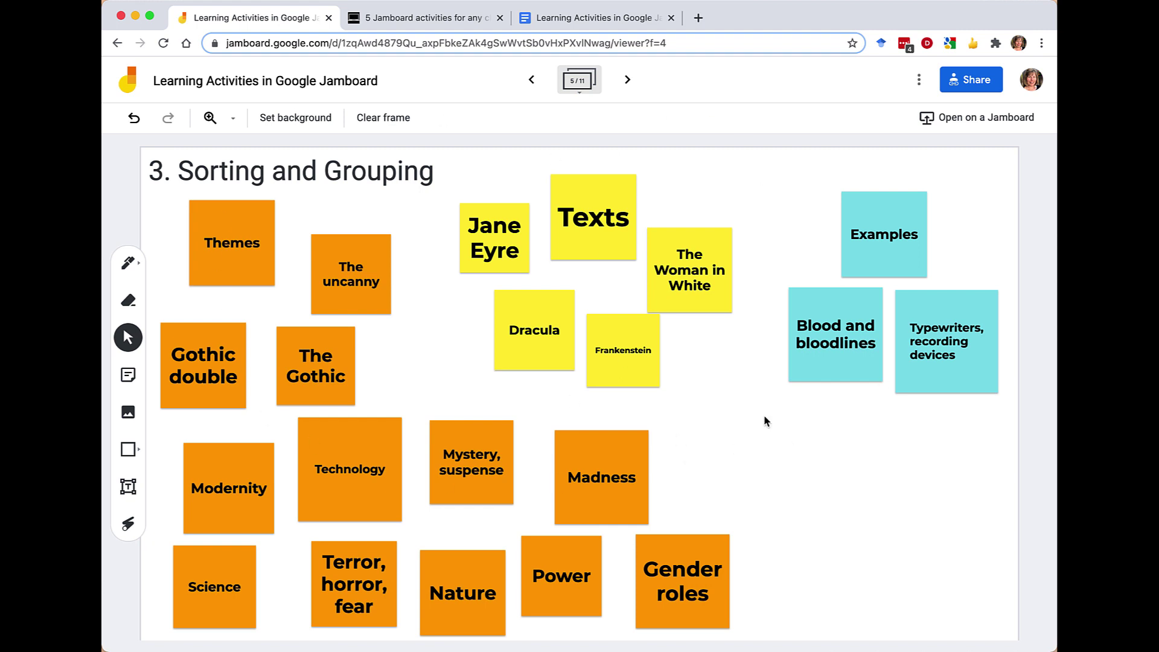
# - Draw black marker arrows from Typewriters to Technology, with a branch up to Dracula
pyautogui.click(127, 263)
pyautogui.click(128, 263)
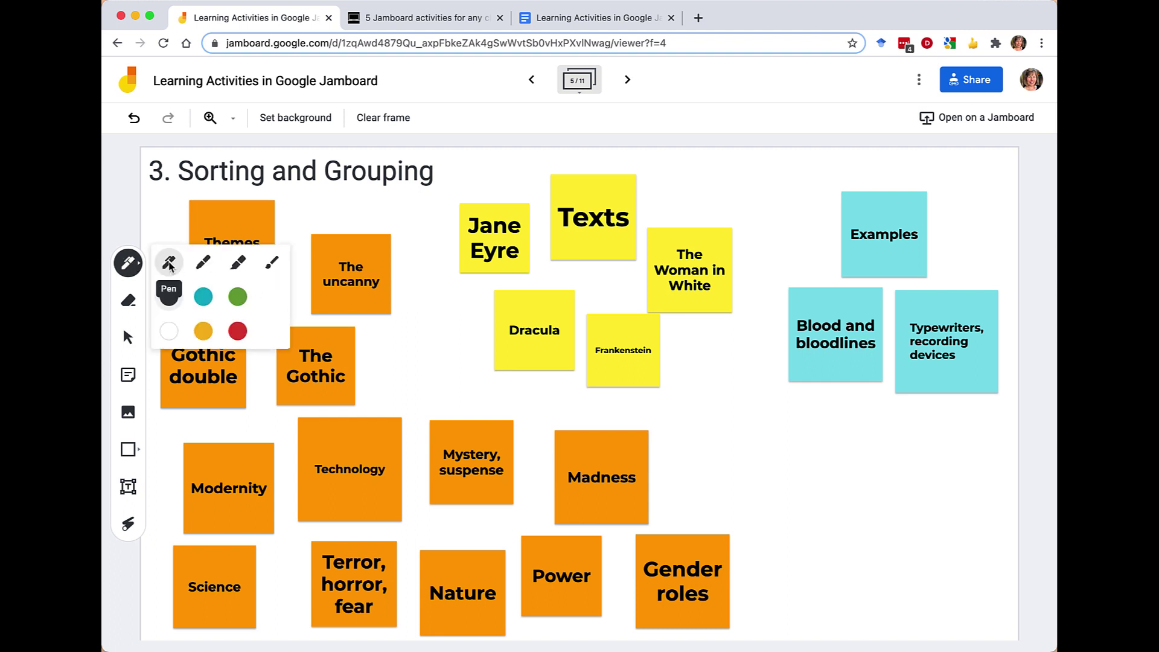
pyautogui.click(210, 269)
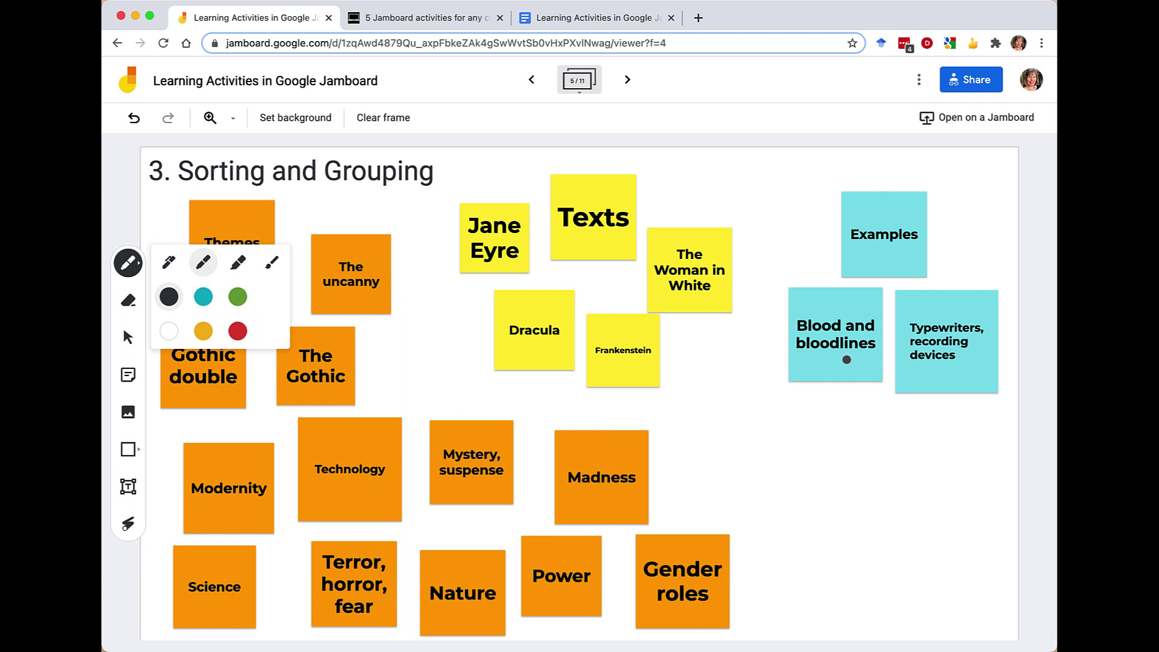
pyautogui.moveTo(923, 384)
pyautogui.mouseDown()
pyautogui.moveTo(672, 378)
pyautogui.moveTo(374, 395)
pyautogui.moveTo(333, 444)
pyautogui.mouseUp()
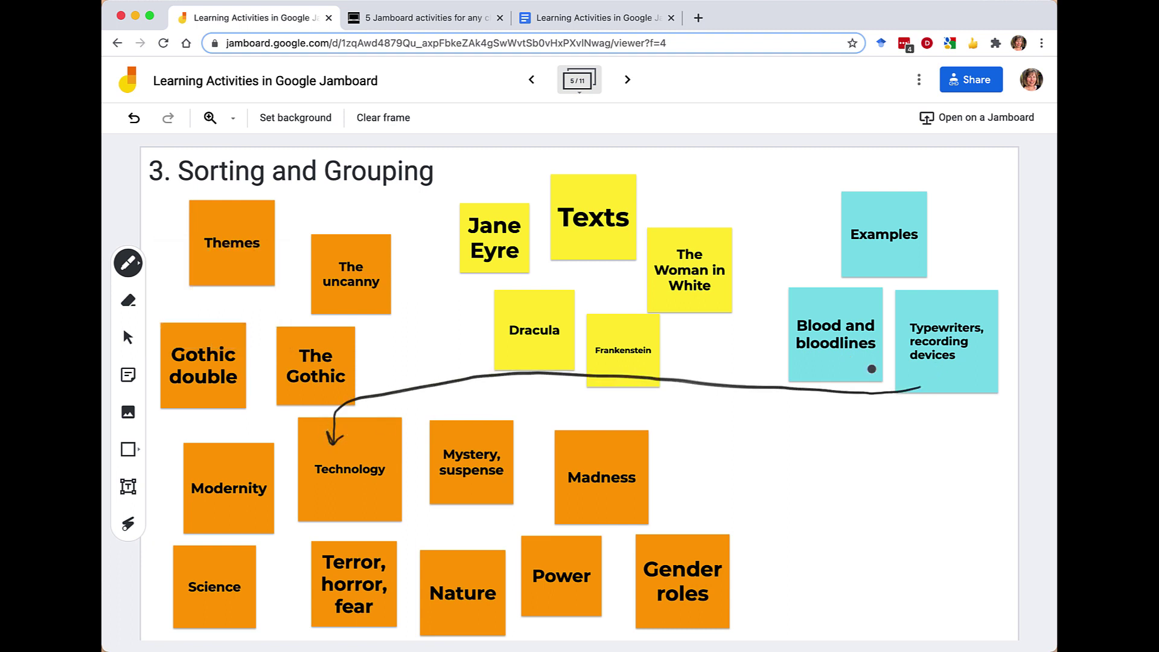
pyautogui.moveTo(909, 381); pyautogui.dragTo(918, 404)
pyautogui.moveTo(456, 381)
pyautogui.mouseDown()
pyautogui.moveTo(486, 311)
pyautogui.moveTo(506, 316)
pyautogui.mouseUp()
pyautogui.moveTo(594, 371)
pyautogui.mouseDown()
pyautogui.moveTo(605, 369)
pyautogui.moveTo(597, 376)
pyautogui.mouseUp()
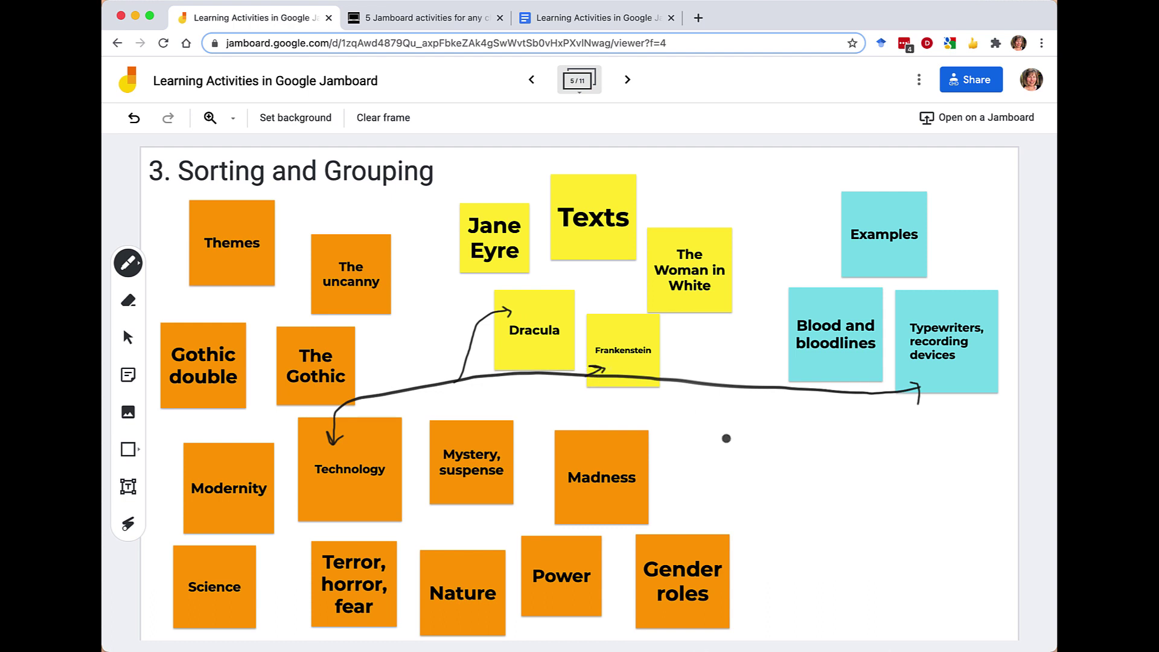